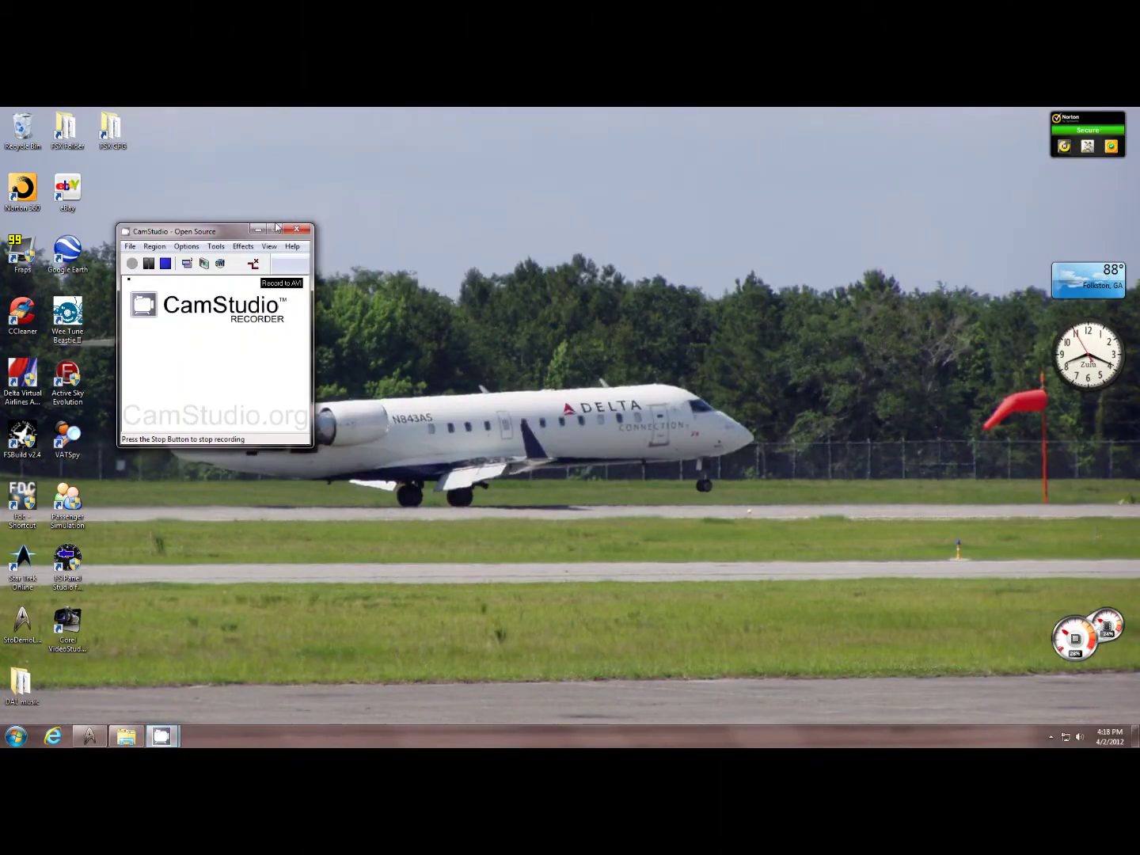
# Switch to the Star Trek Online Demo Launcher and reposition its window on the desktop.
pyautogui.click(259, 229)
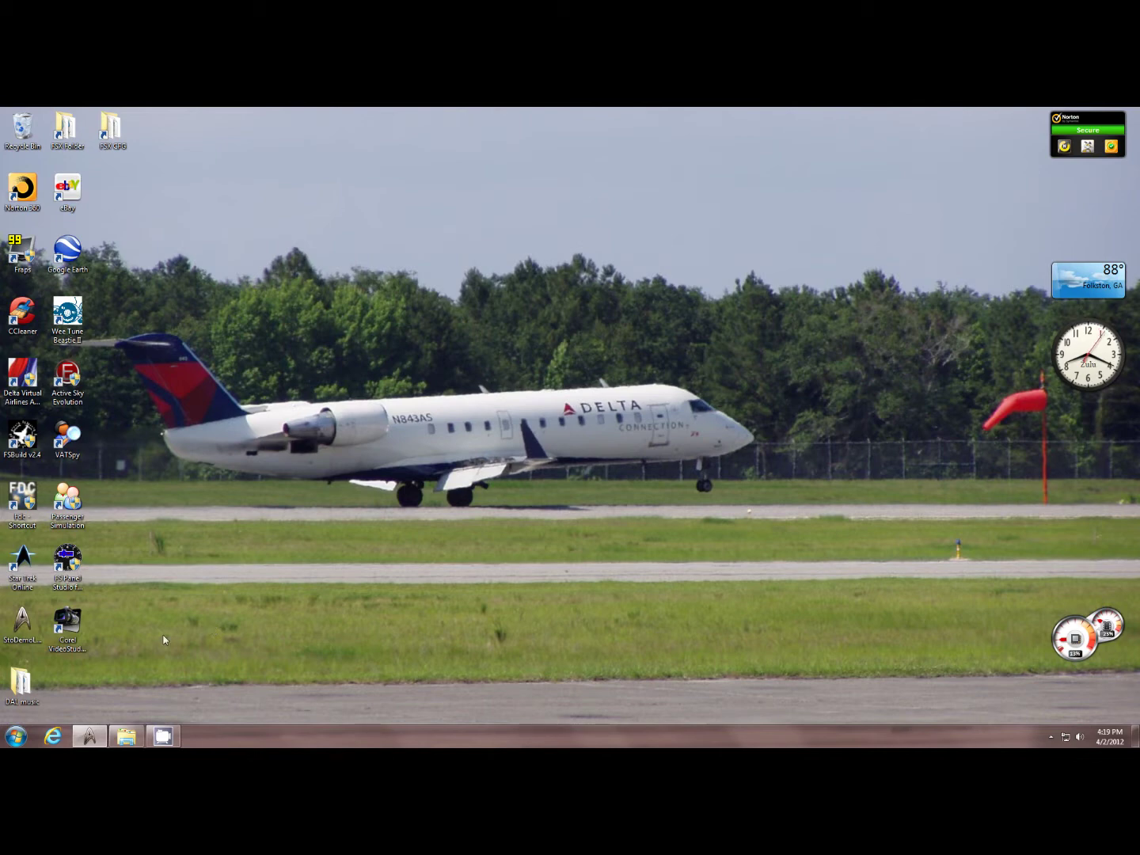
pyautogui.click(90, 736)
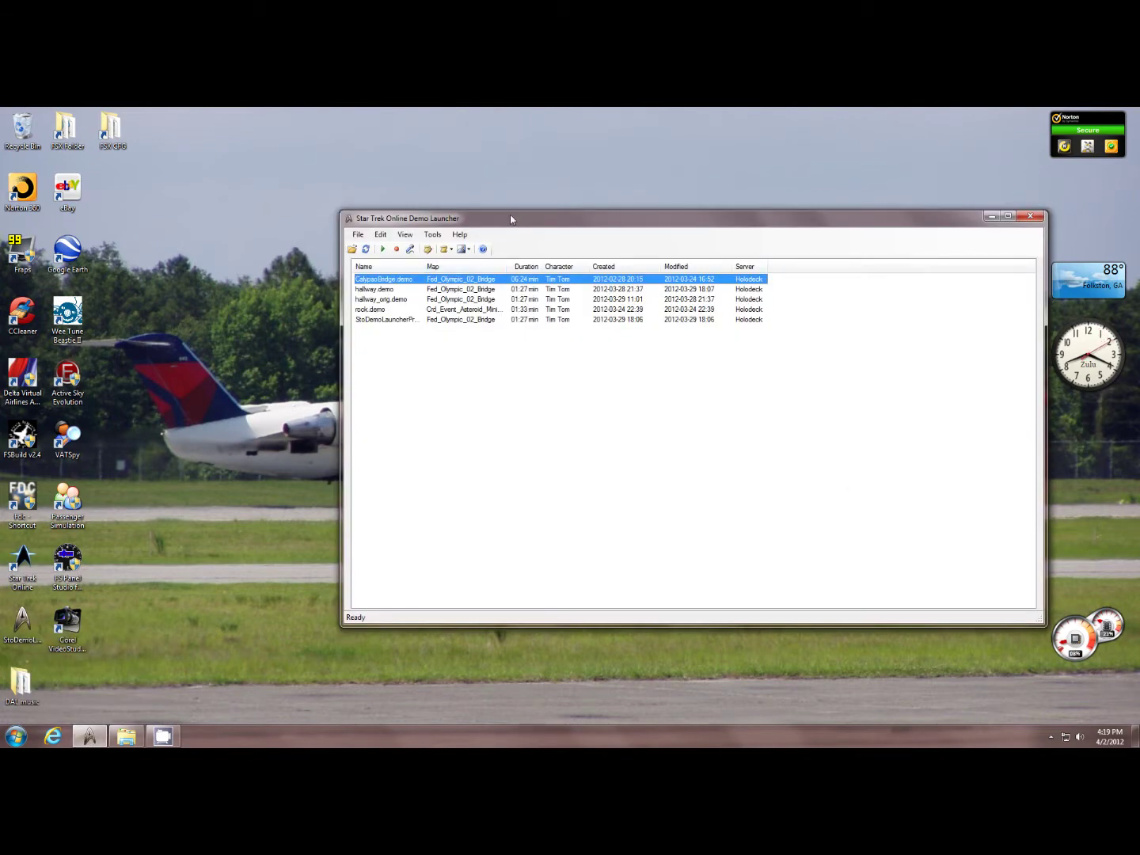
pyautogui.moveTo(514, 219); pyautogui.dragTo(395, 184)
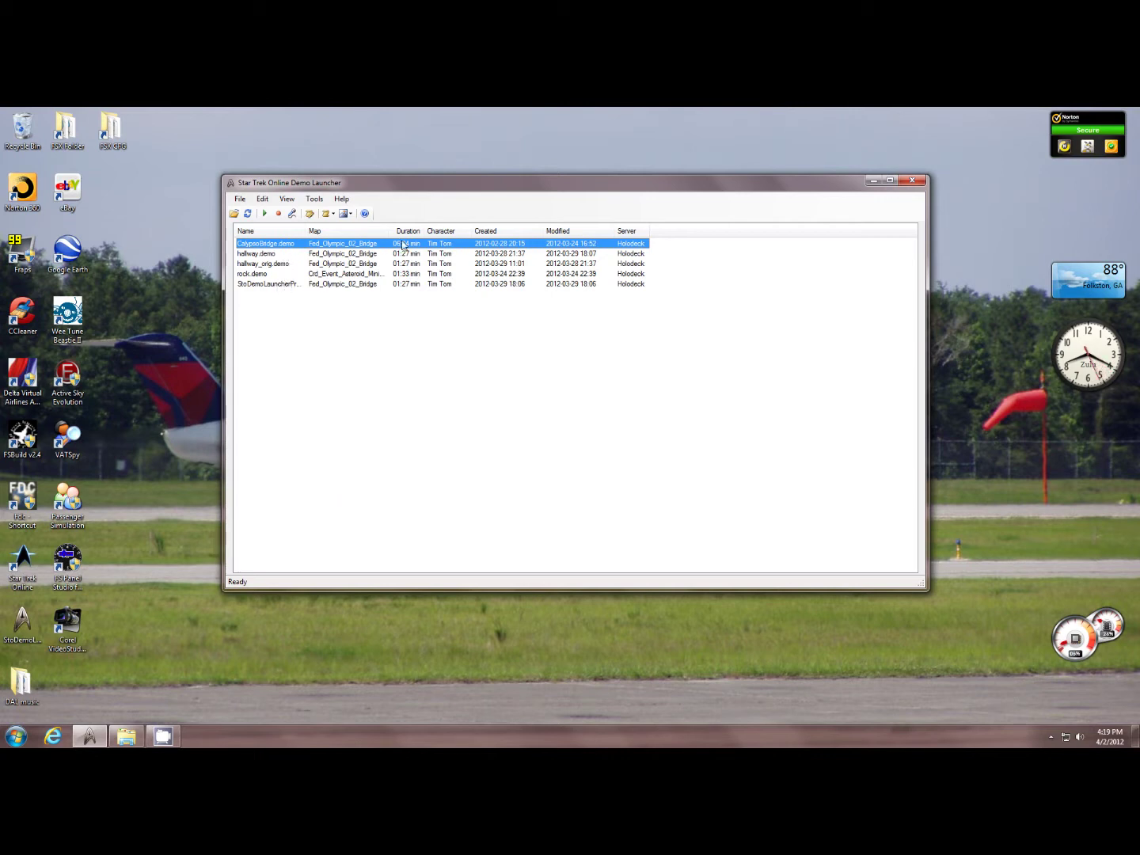
# Look through the listed demo files, comparing CalypsoBridge.demo, hallway.demo and hallway_orig.demo.
pyautogui.click(356, 254)
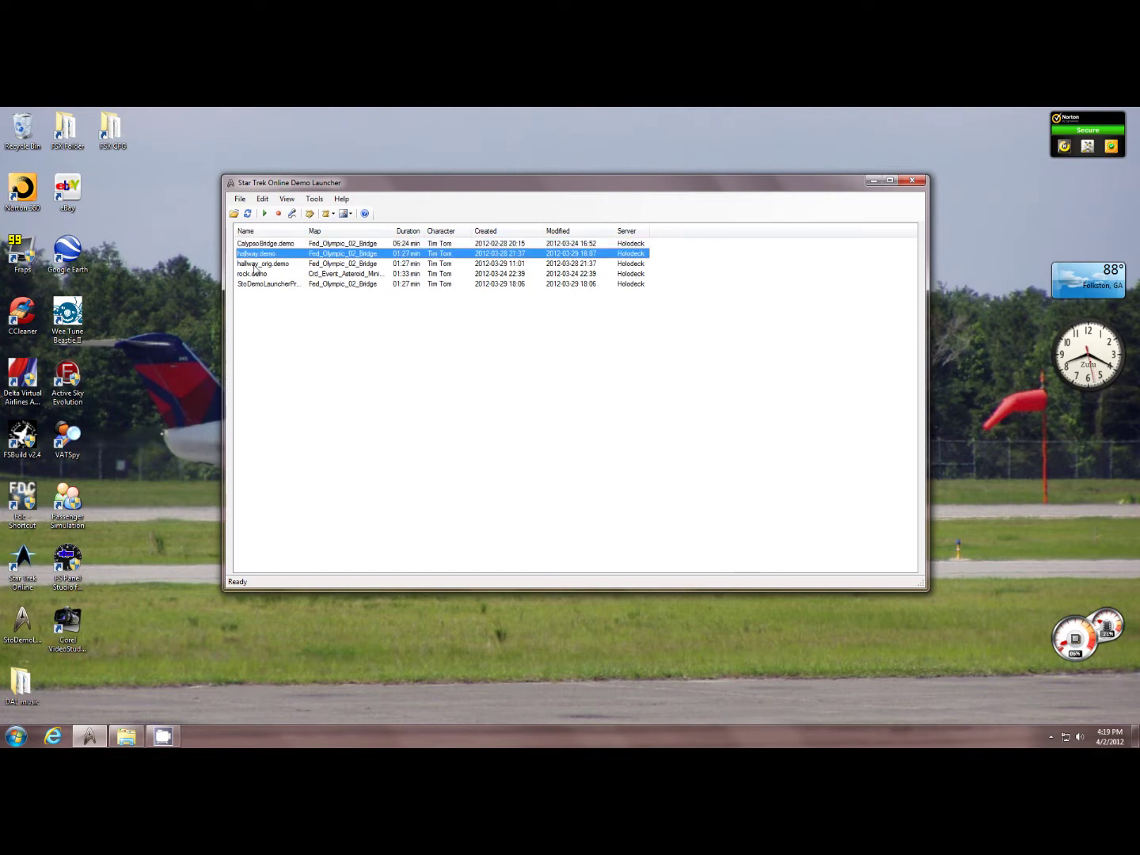
pyautogui.click(309, 284)
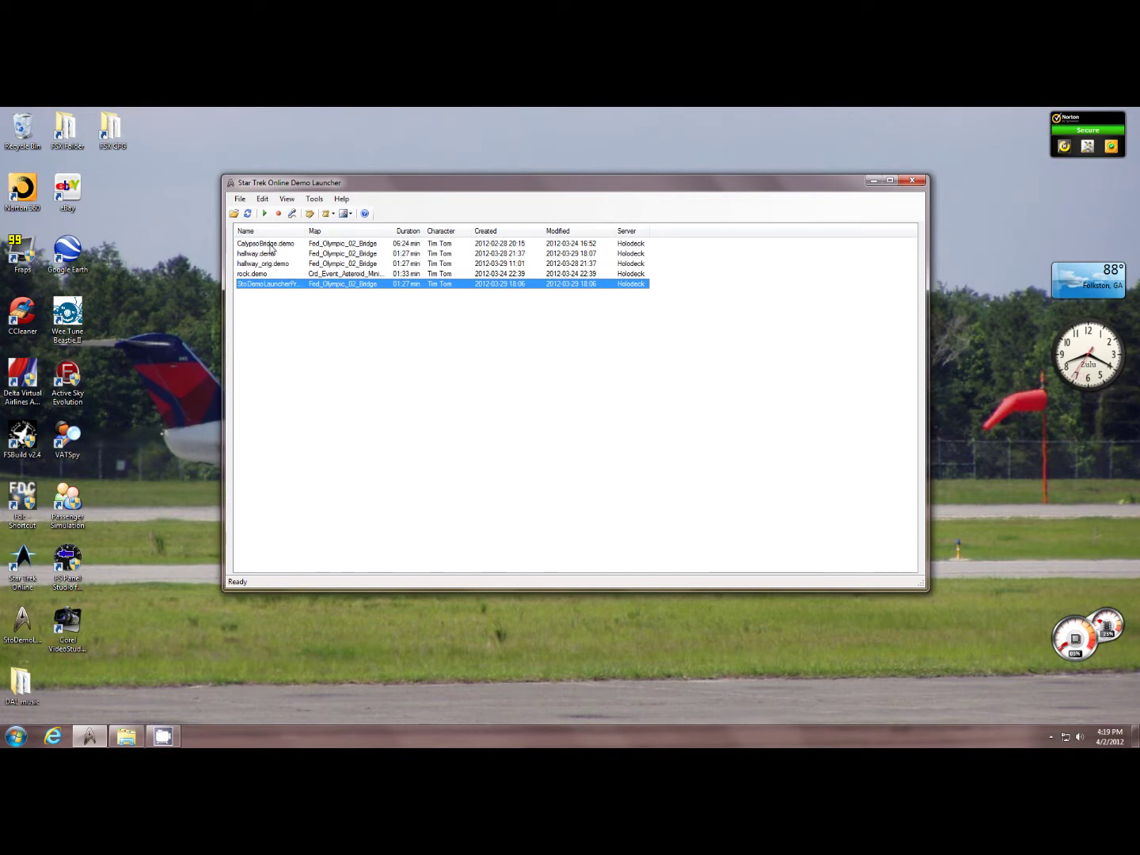
pyautogui.click(269, 245)
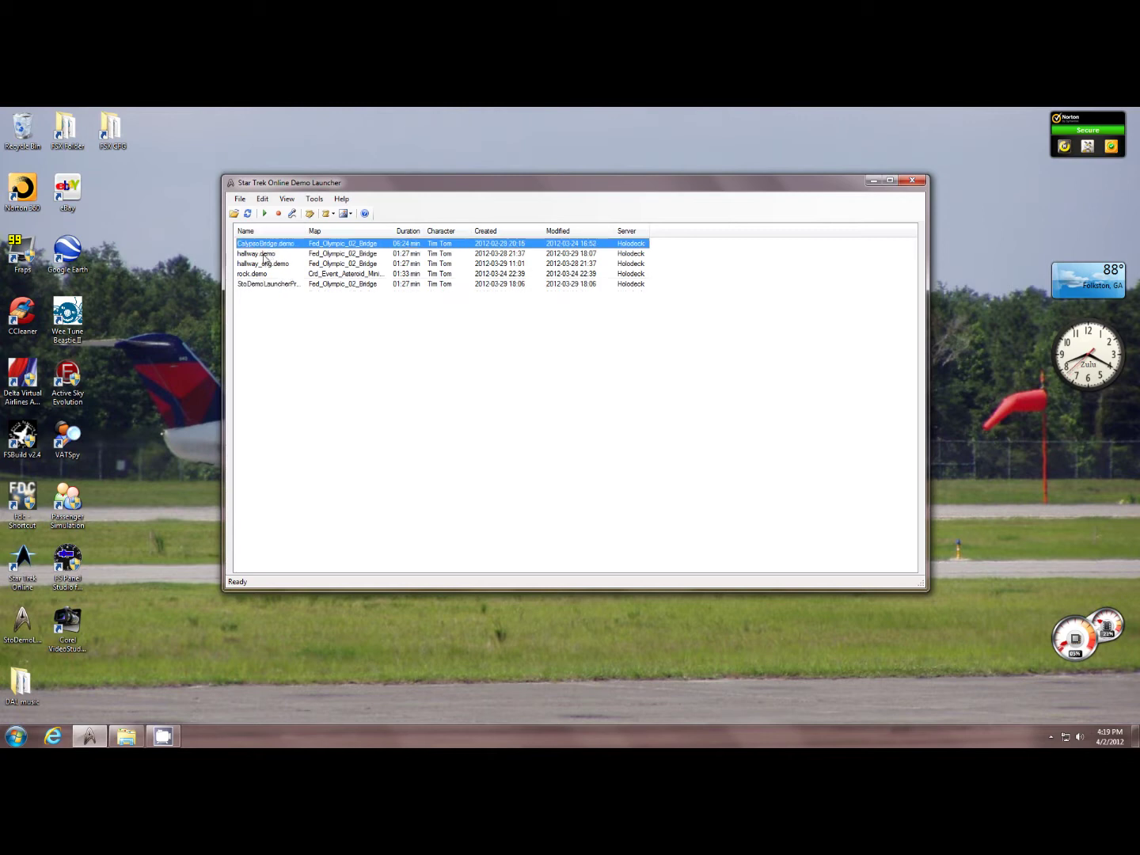
pyautogui.click(265, 255)
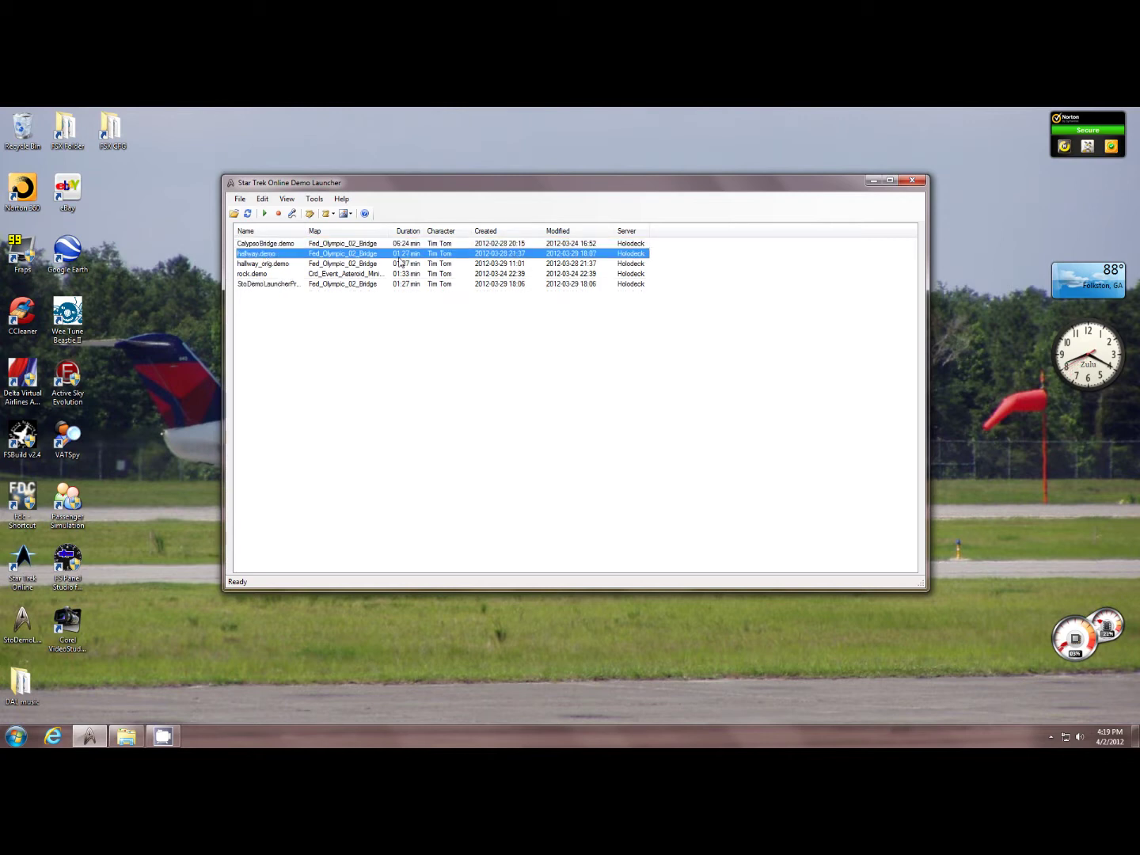
pyautogui.click(279, 266)
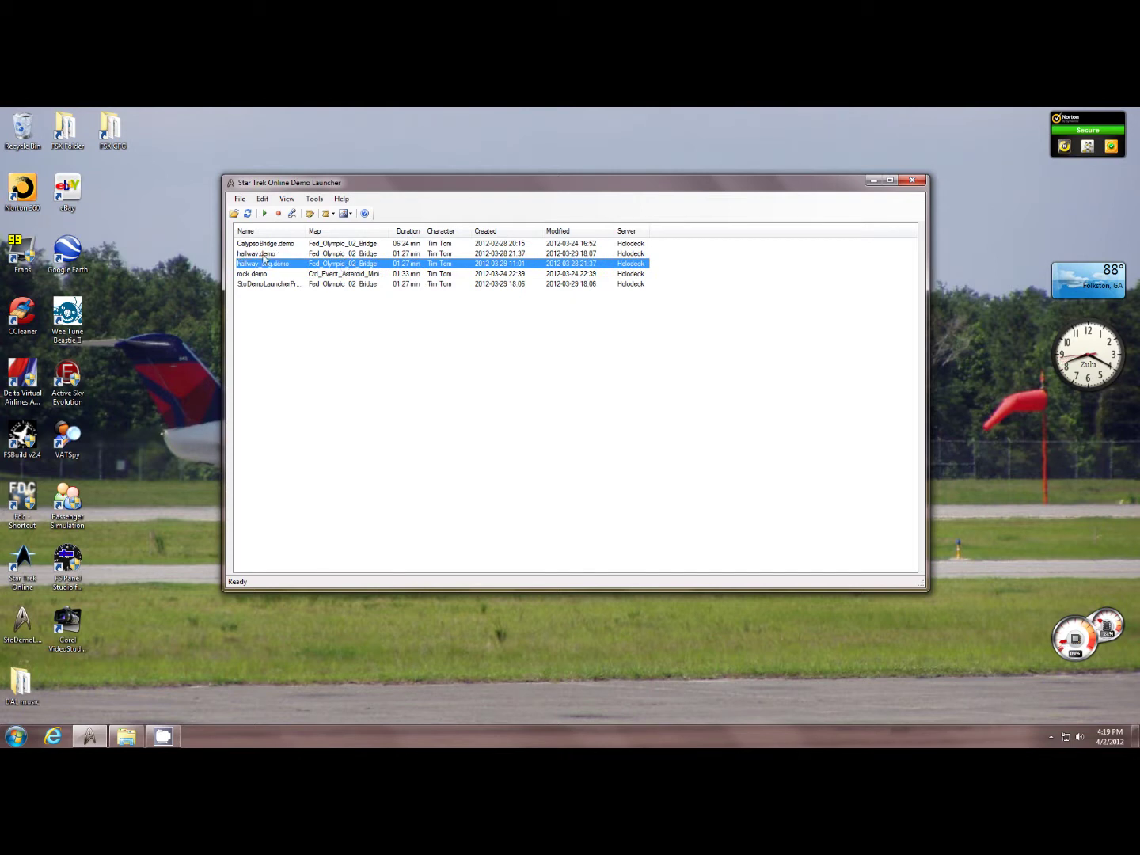
pyautogui.click(397, 253)
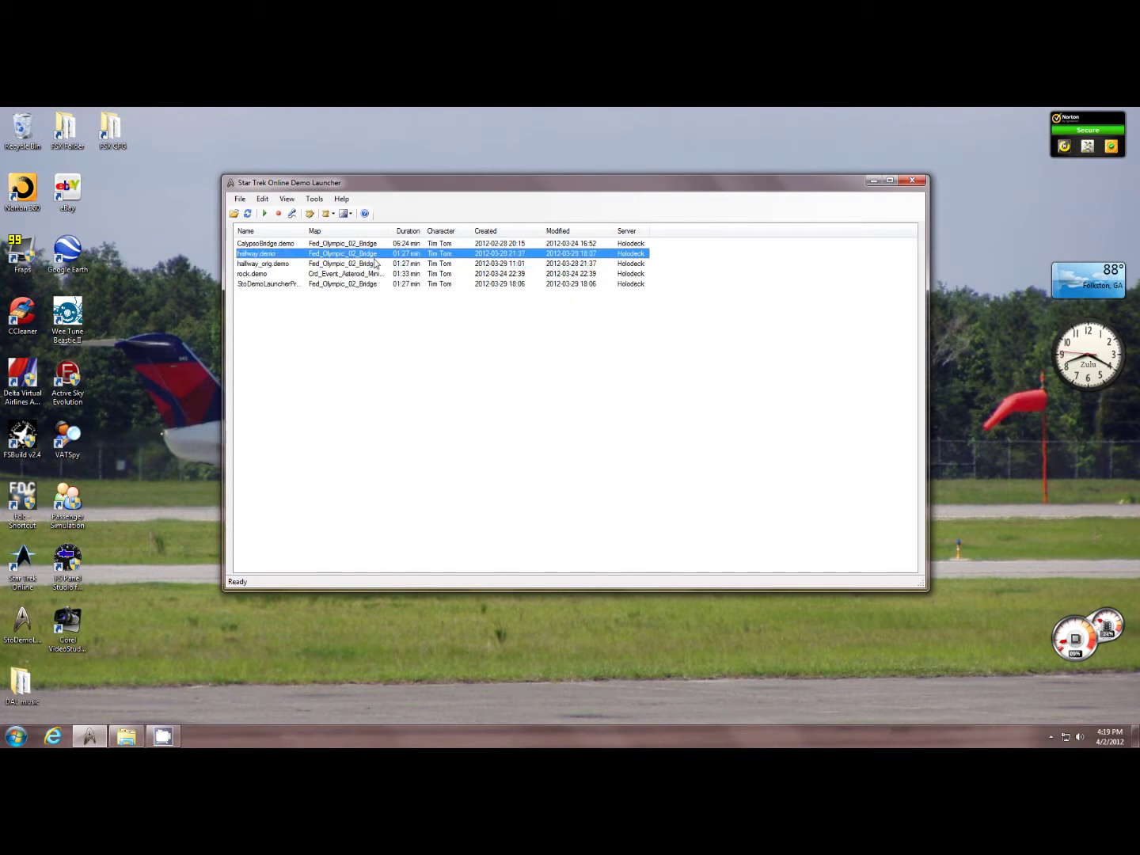
pyautogui.click(252, 265)
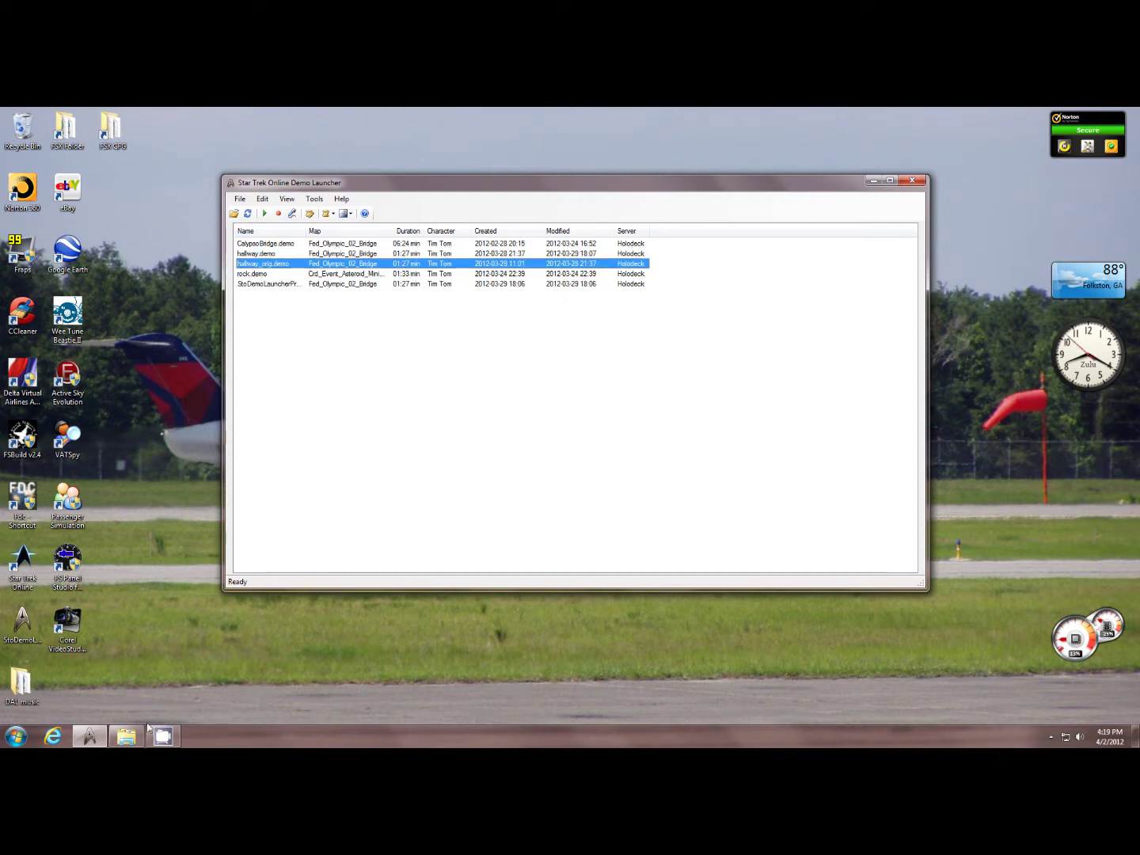
pyautogui.moveTo(159, 742)
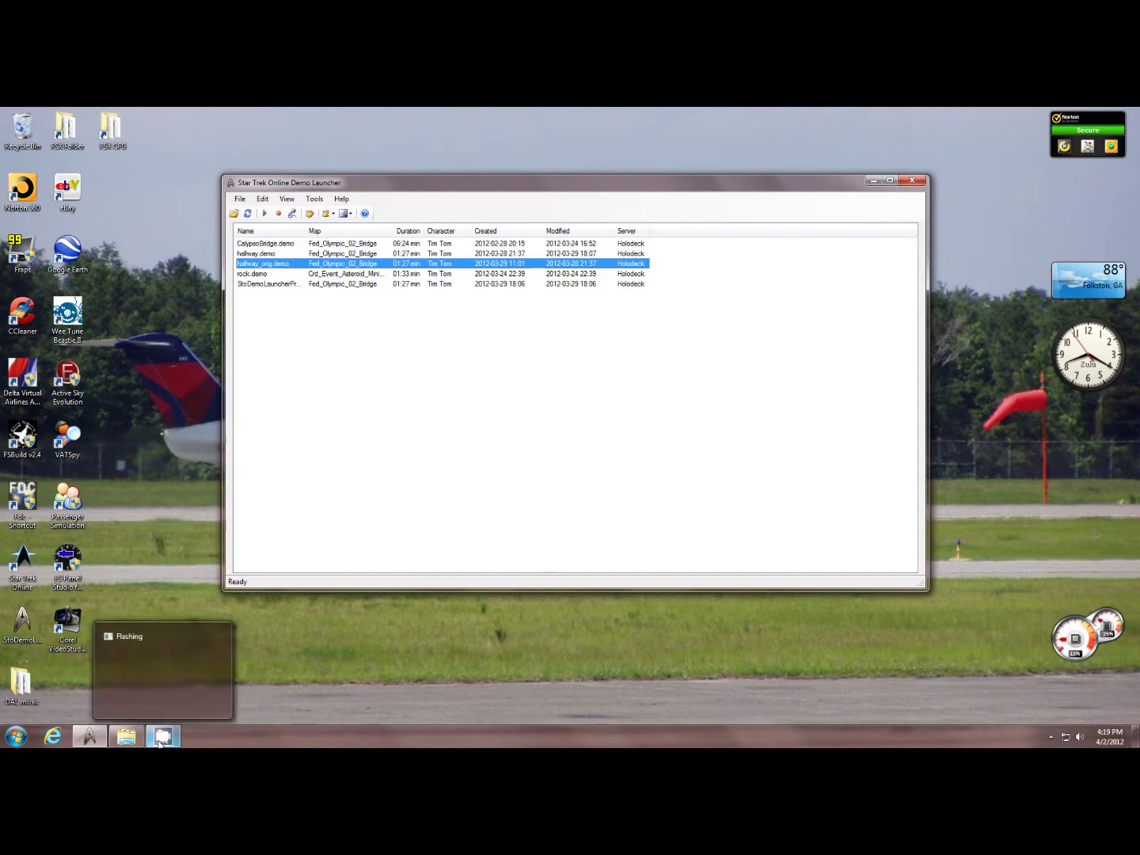
pyautogui.click(158, 738)
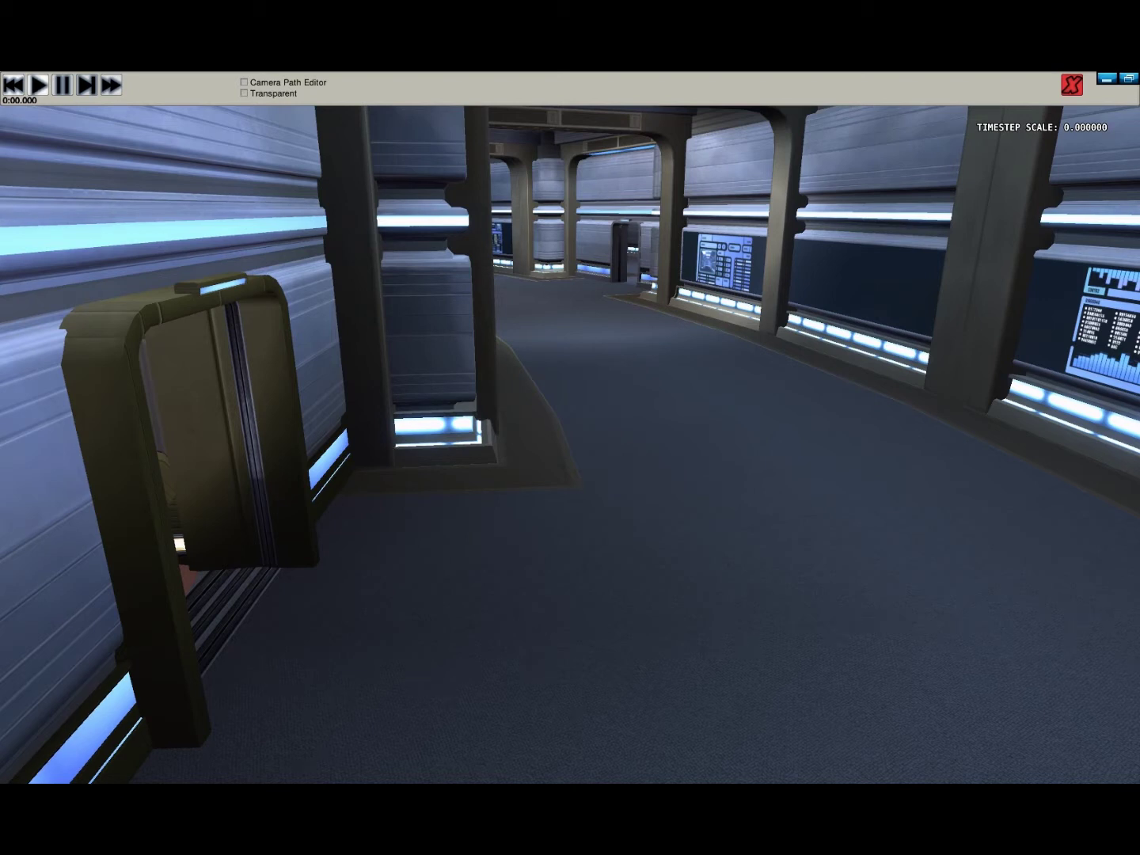
# Play the hallway demo from the beginning in the game's demo player to review its current costumes.
pyautogui.press('space')
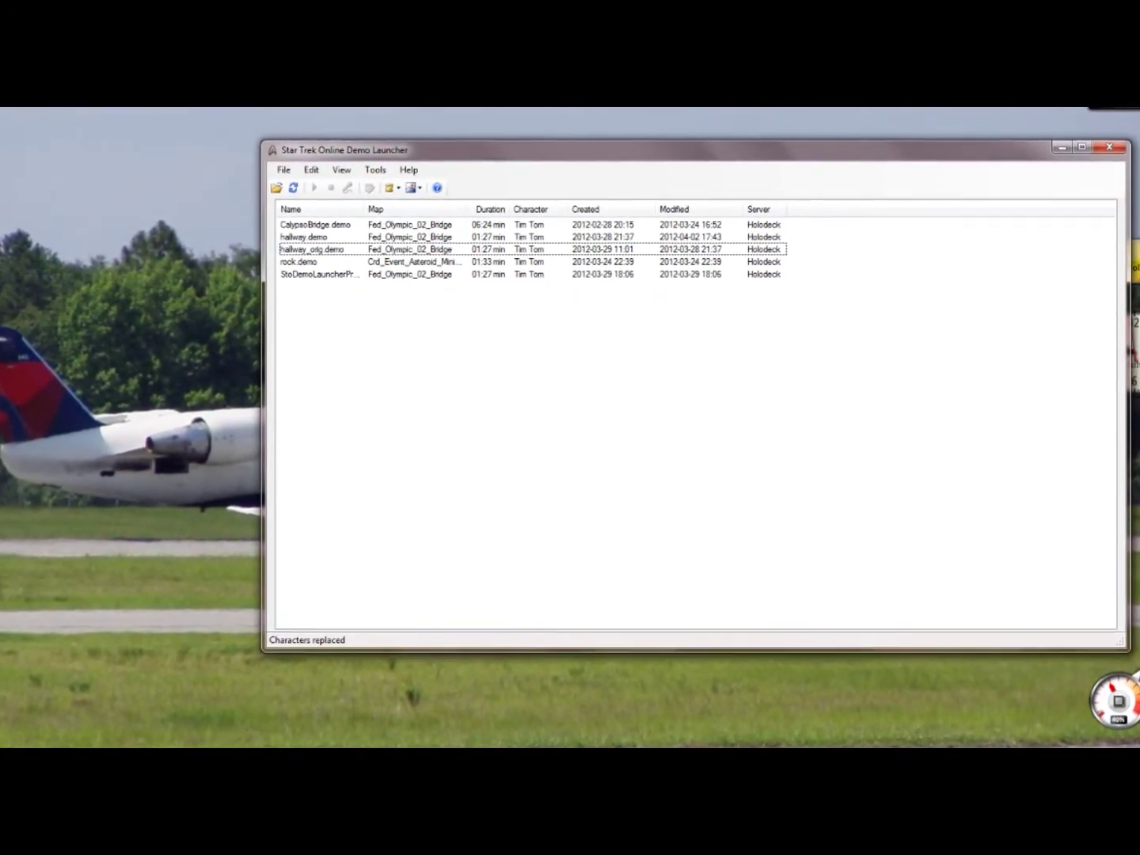
# Select hallway.demo in the Star Trek Online Demo Launcher and start Replace Costumes for it.
pyautogui.click(319, 237)
pyautogui.click(299, 223)
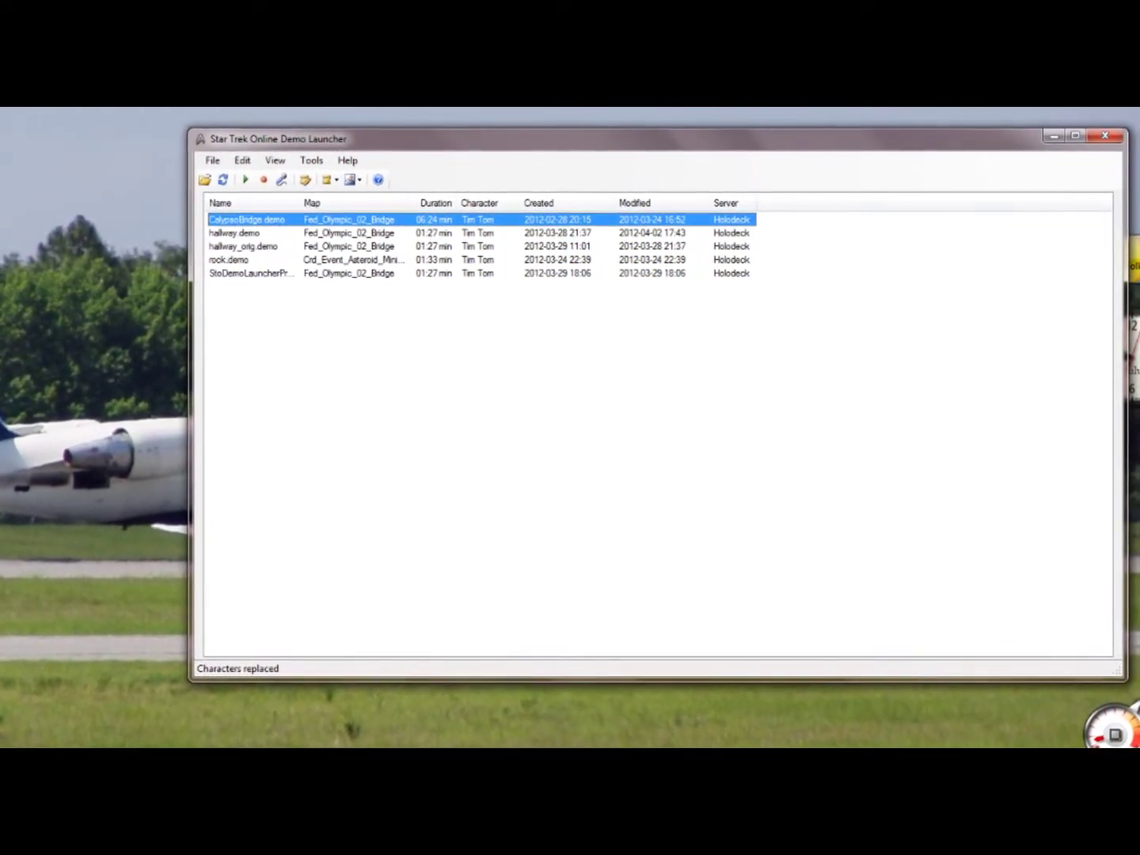
pyautogui.click(215, 232)
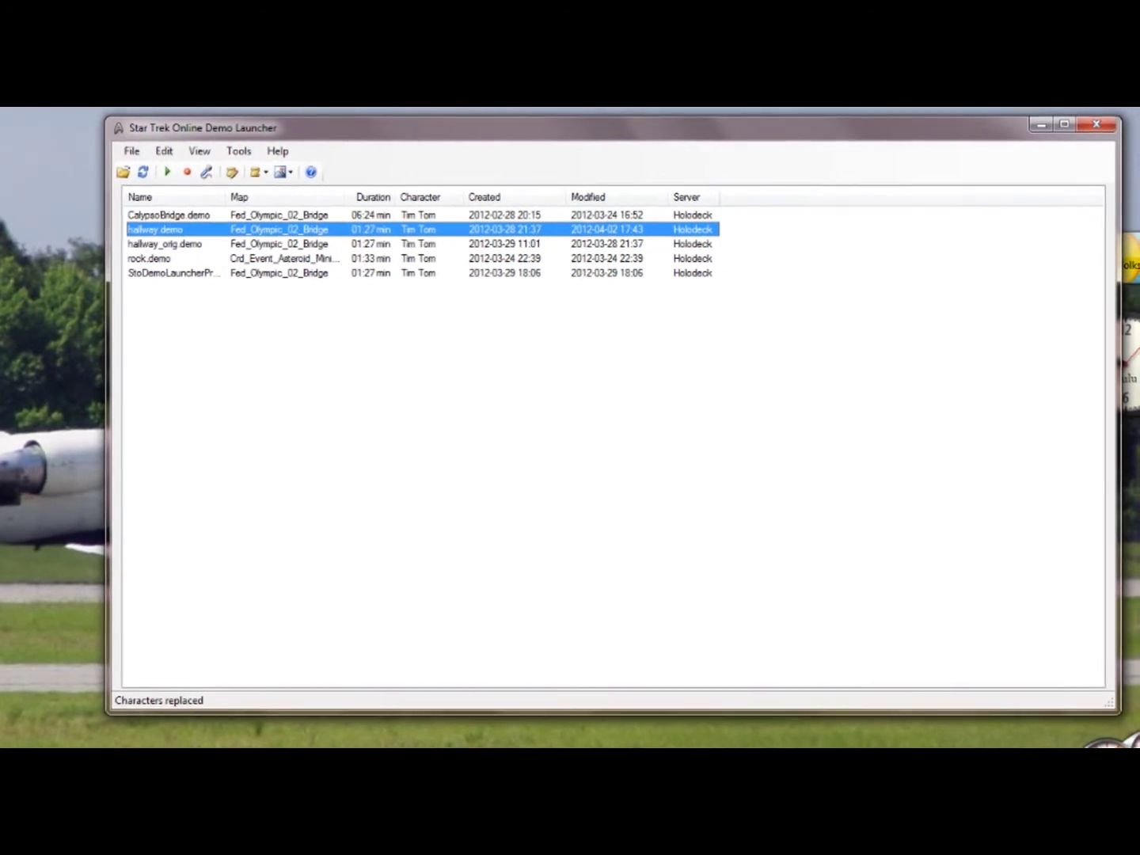
pyautogui.rightClick(195, 230)
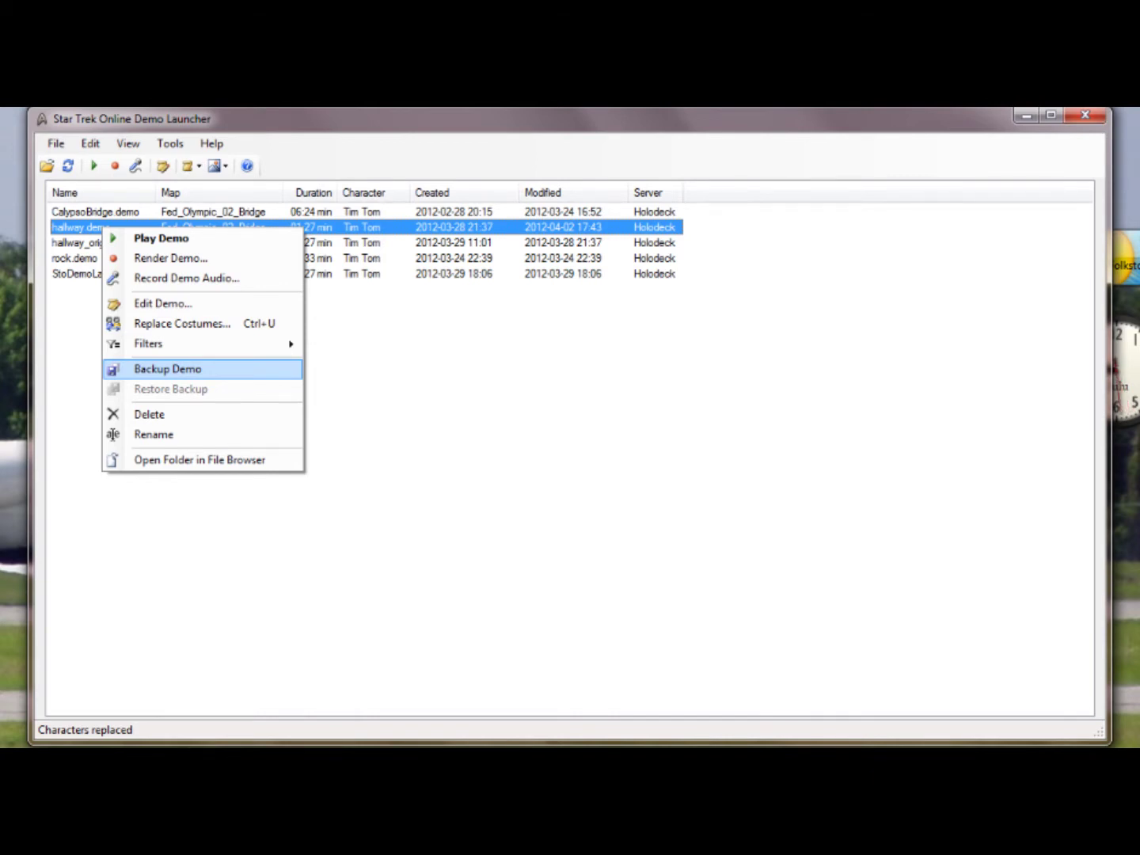
pyautogui.press('Up')
pyautogui.press('Up')
pyautogui.press('Up')
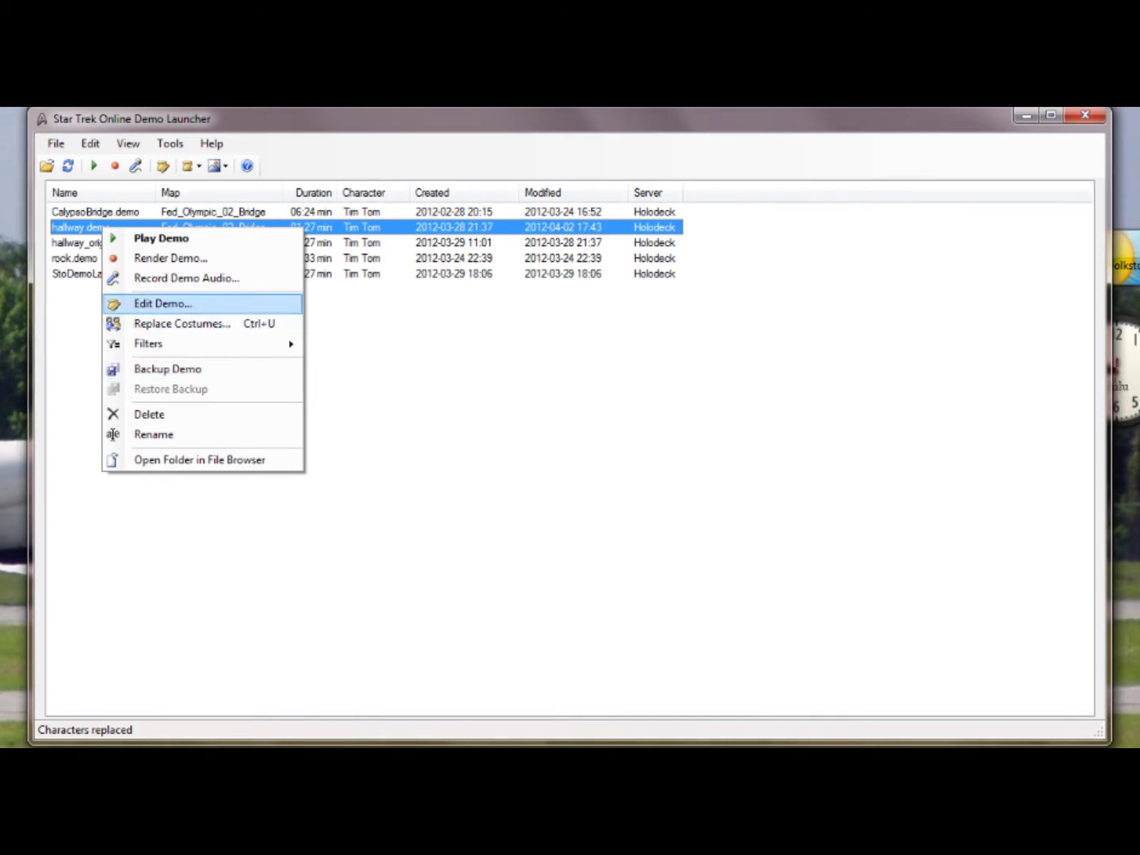
pyautogui.press('Down')
pyautogui.press('Return')
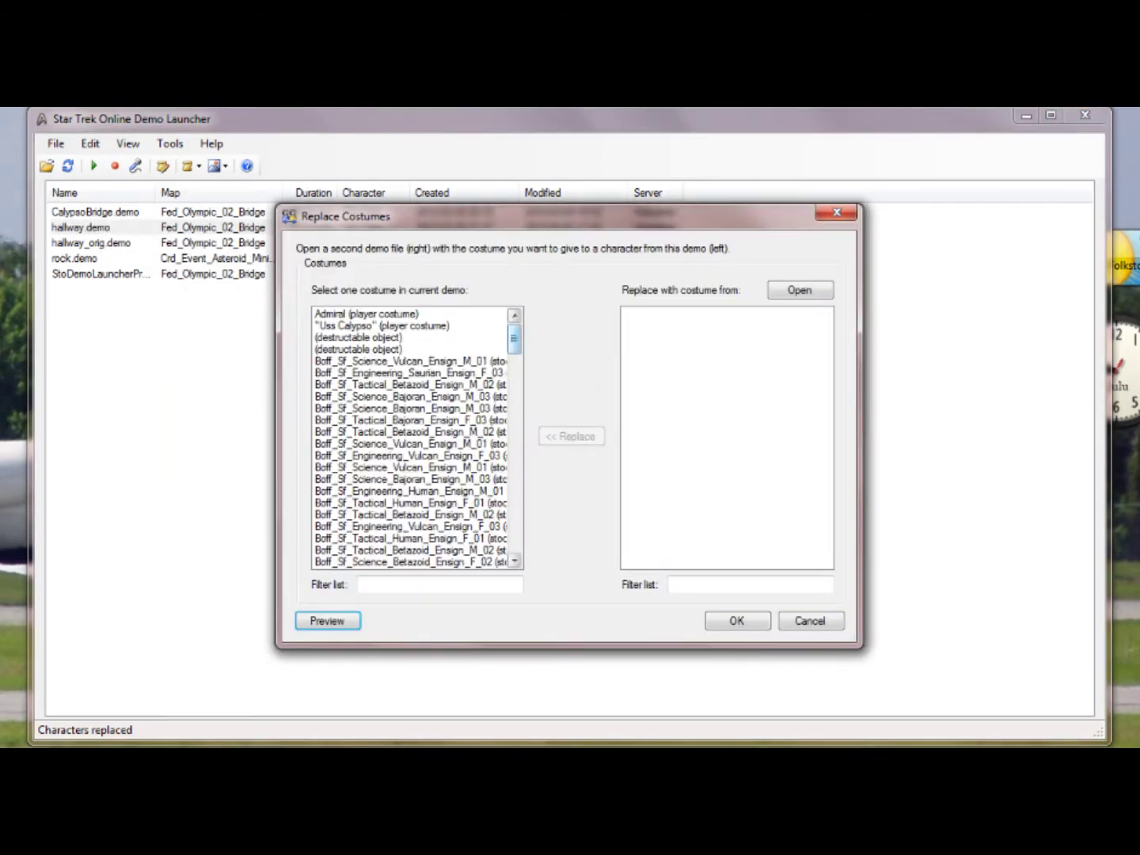
# Review the costumes in the current demo and load CalypsoBridge.demo as the source of replacement costumes.
pyautogui.scroll(-15, 417, 438)
pyautogui.scroll(15, 417, 438)
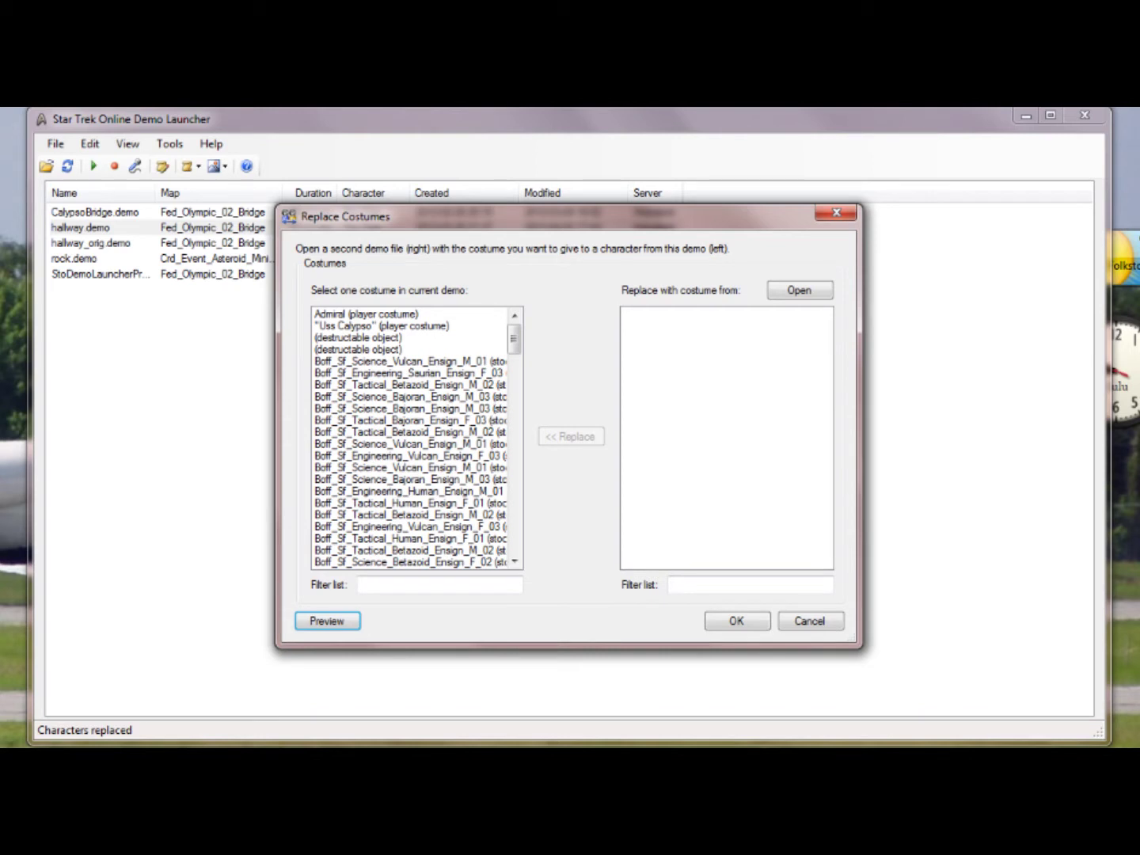
pyautogui.scroll(-3, 417, 438)
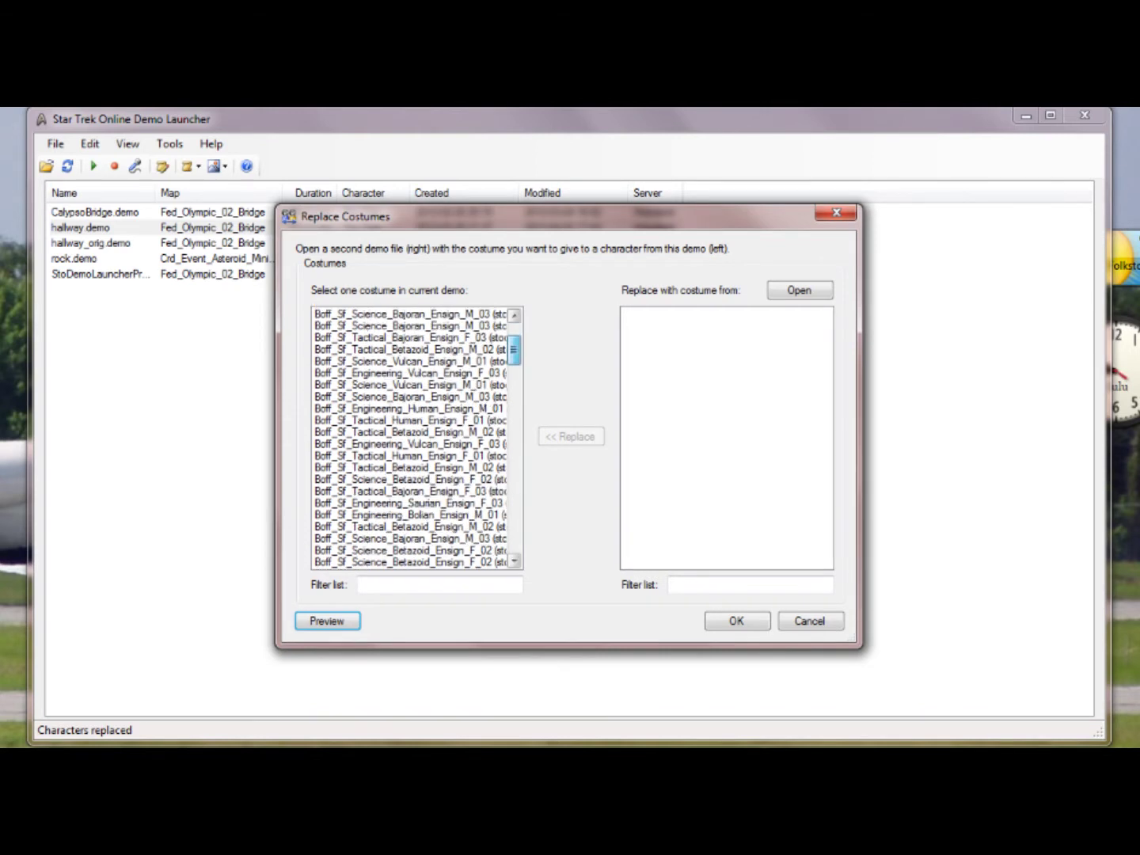
pyautogui.scroll(3, 417, 438)
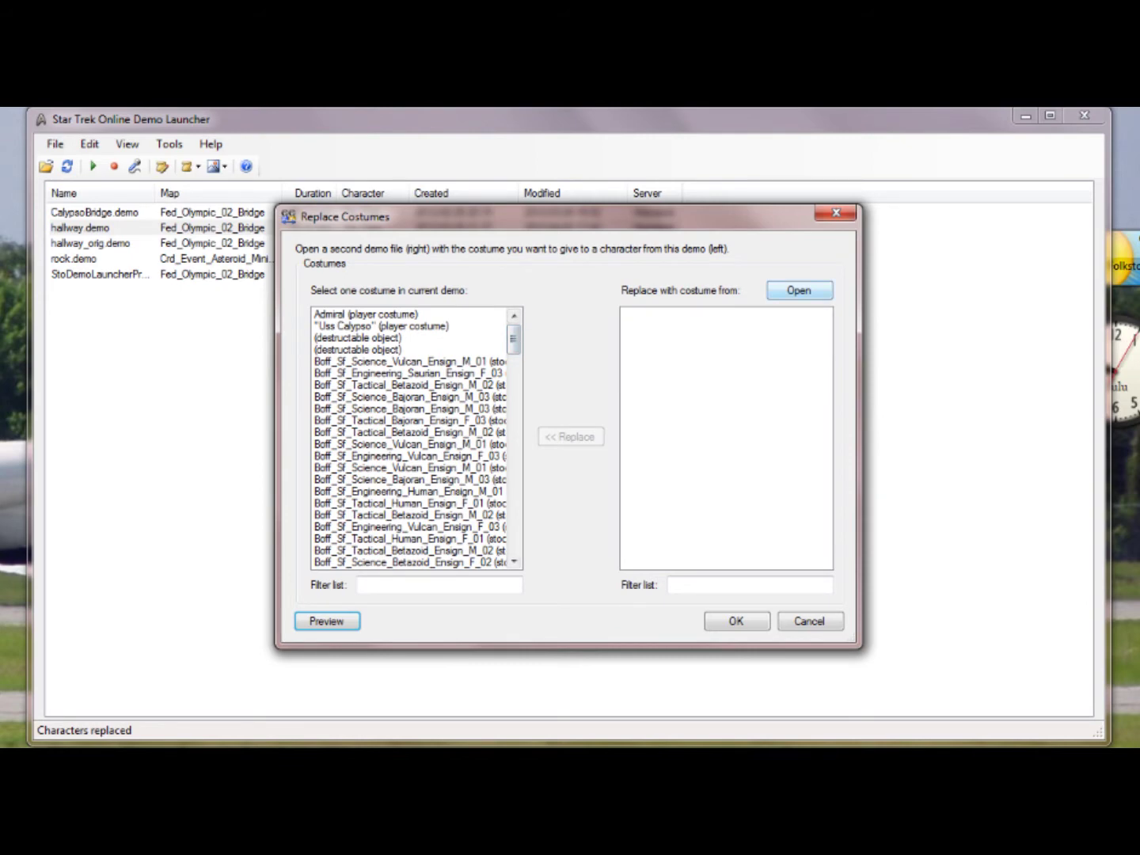
pyautogui.click(799, 290)
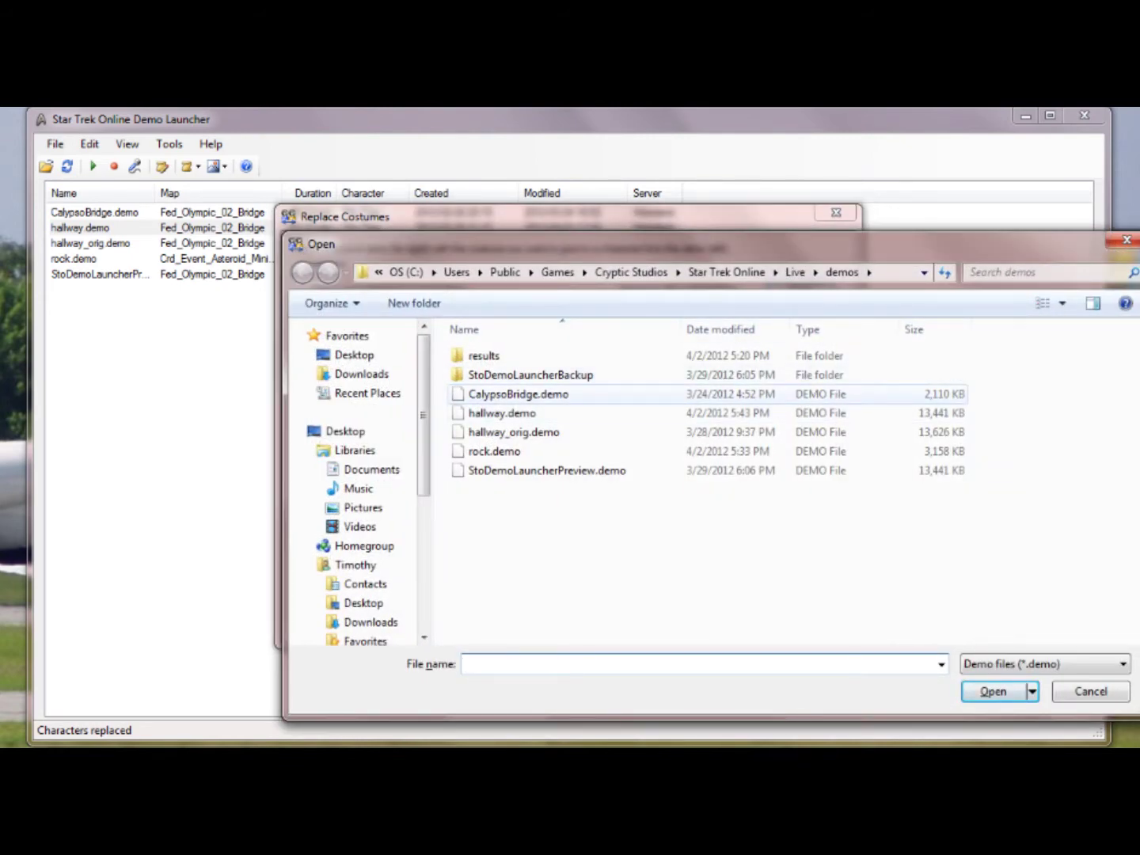
pyautogui.doubleClick(518, 393)
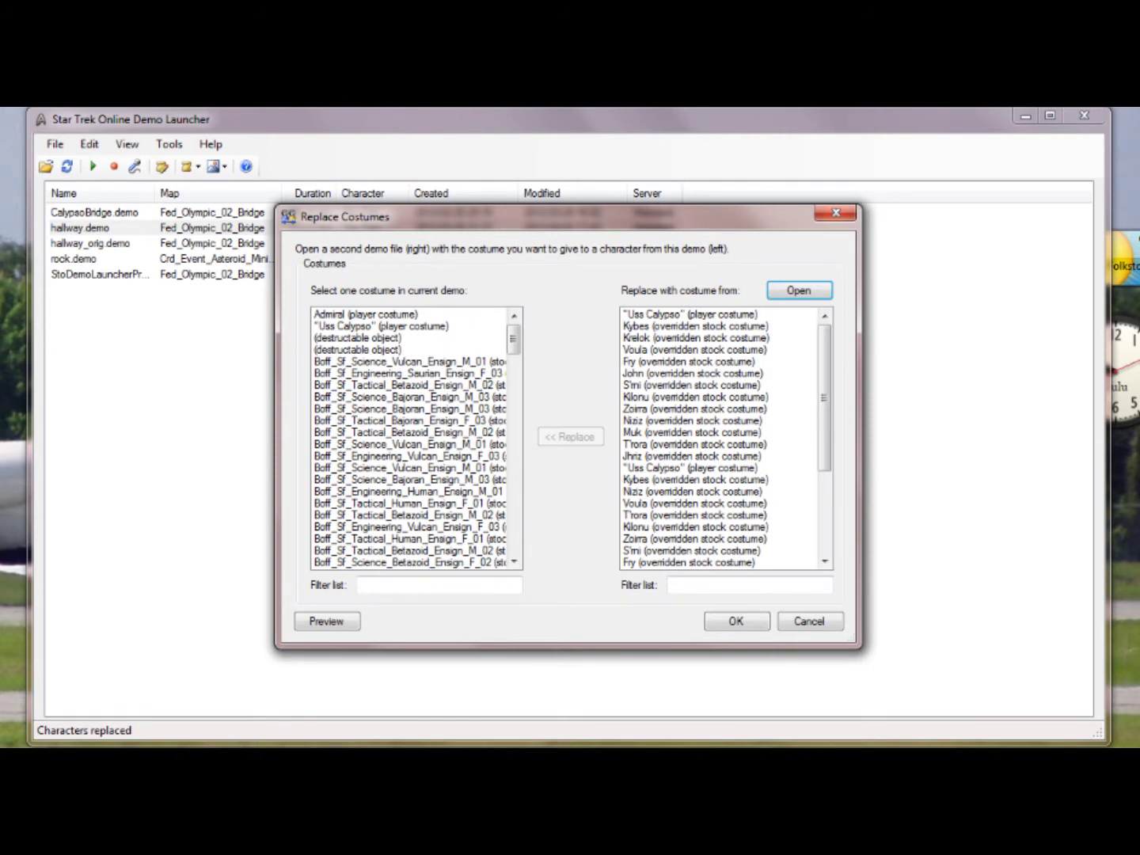
# Replace the first Admiral player costume in hallway.demo with the Fry overridden stock costume from CalypsoBridge.demo.
pyautogui.click(689, 361)
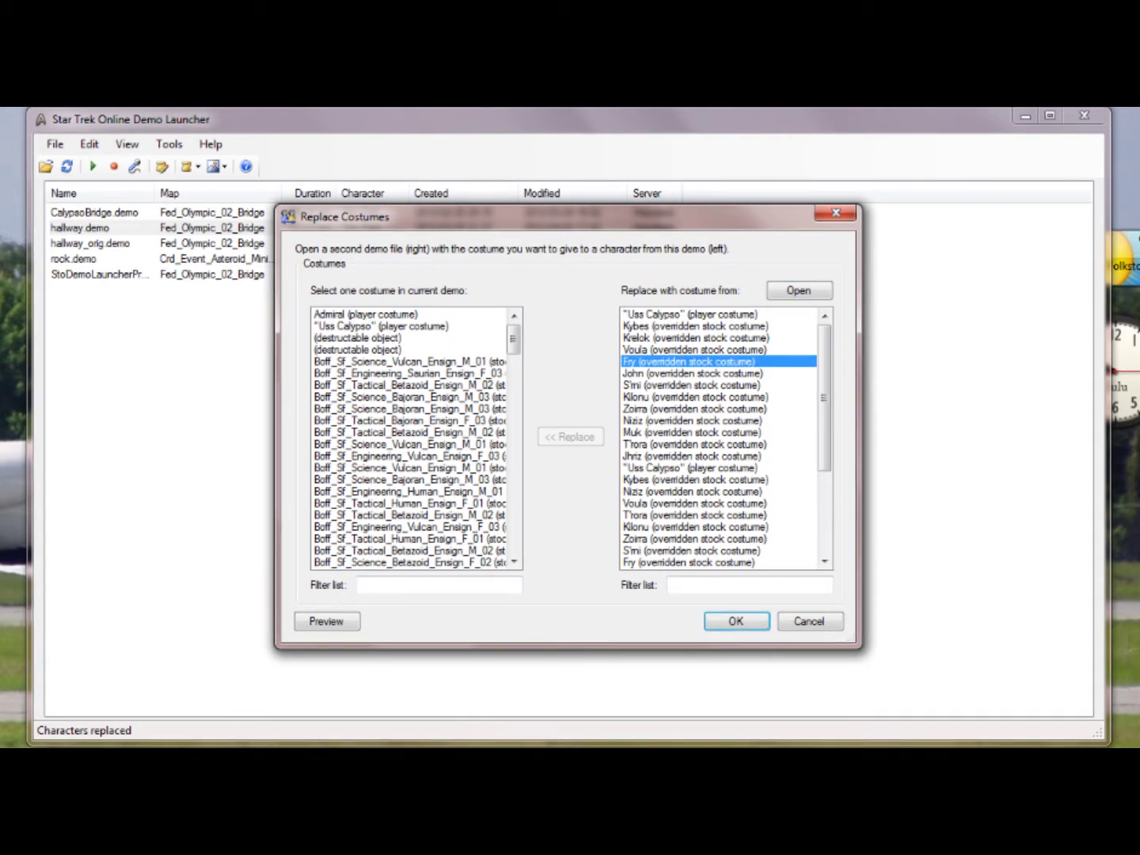
pyautogui.click(692, 373)
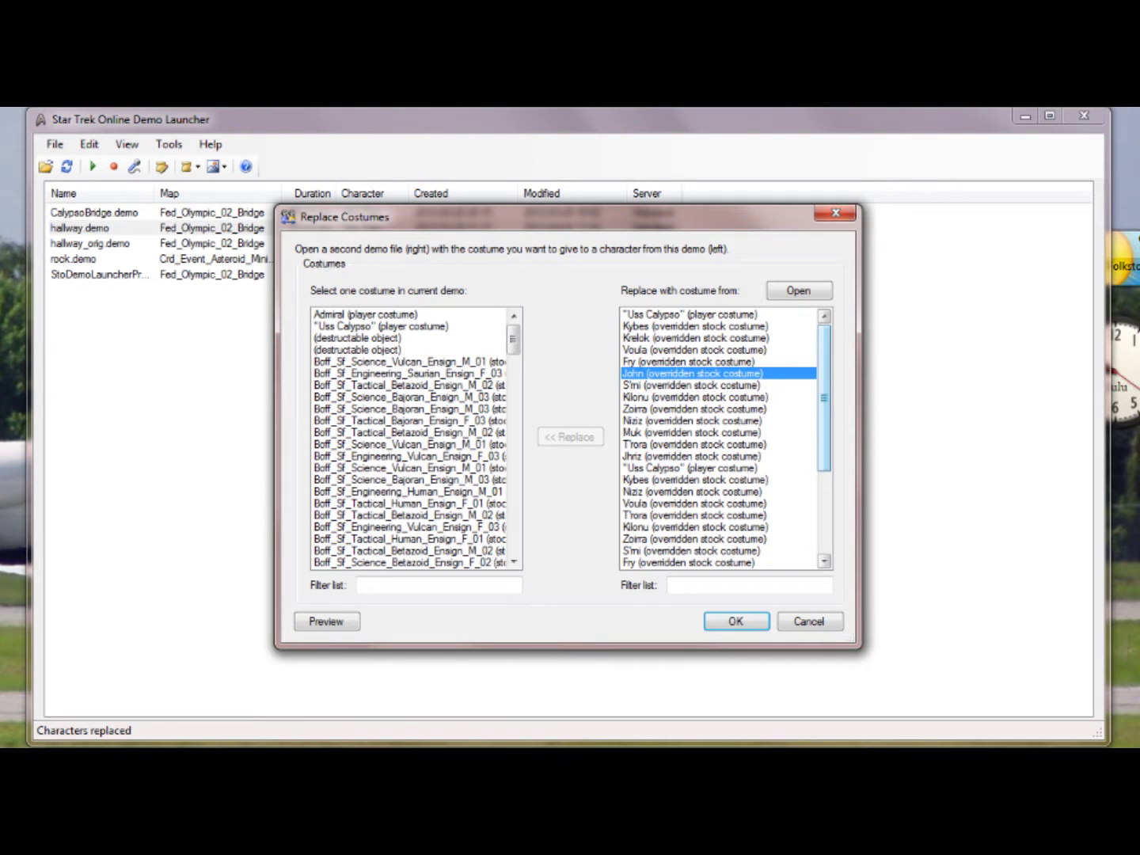
pyautogui.scroll(-2, 725, 438)
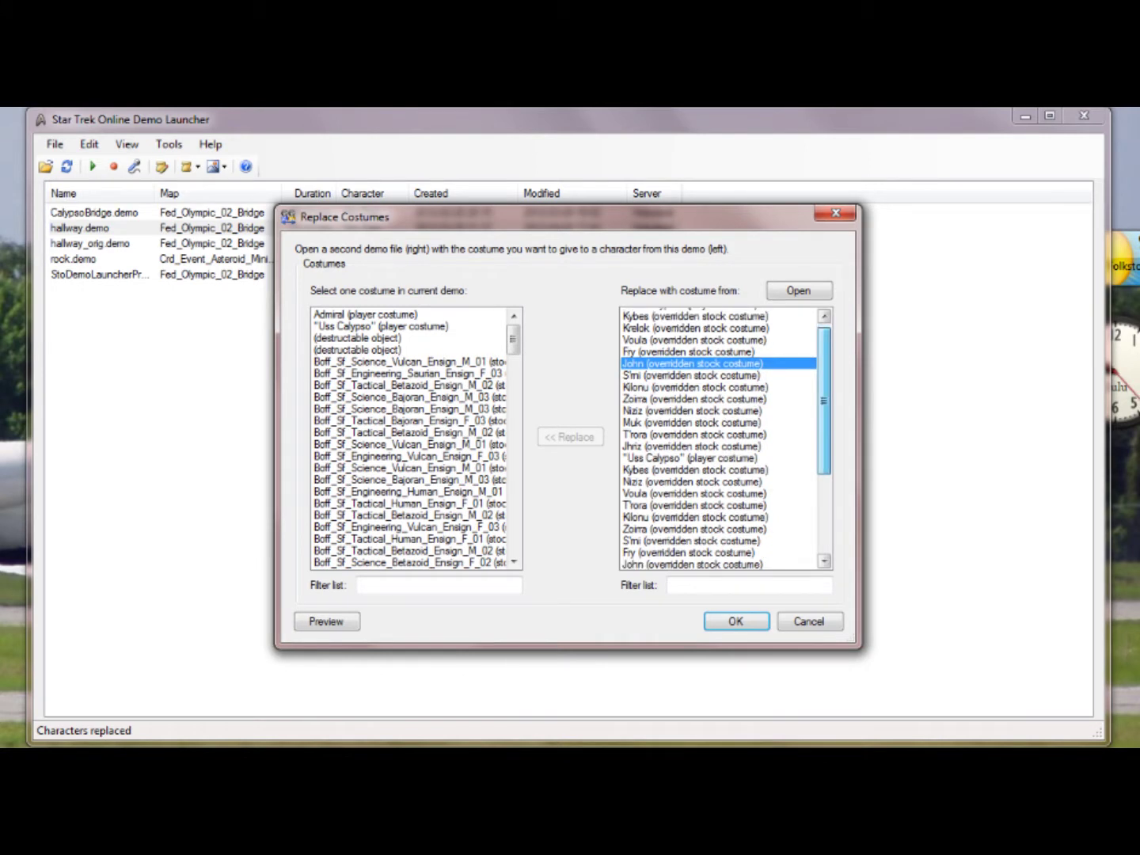
pyautogui.click(689, 396)
pyautogui.scroll(2, 717, 438)
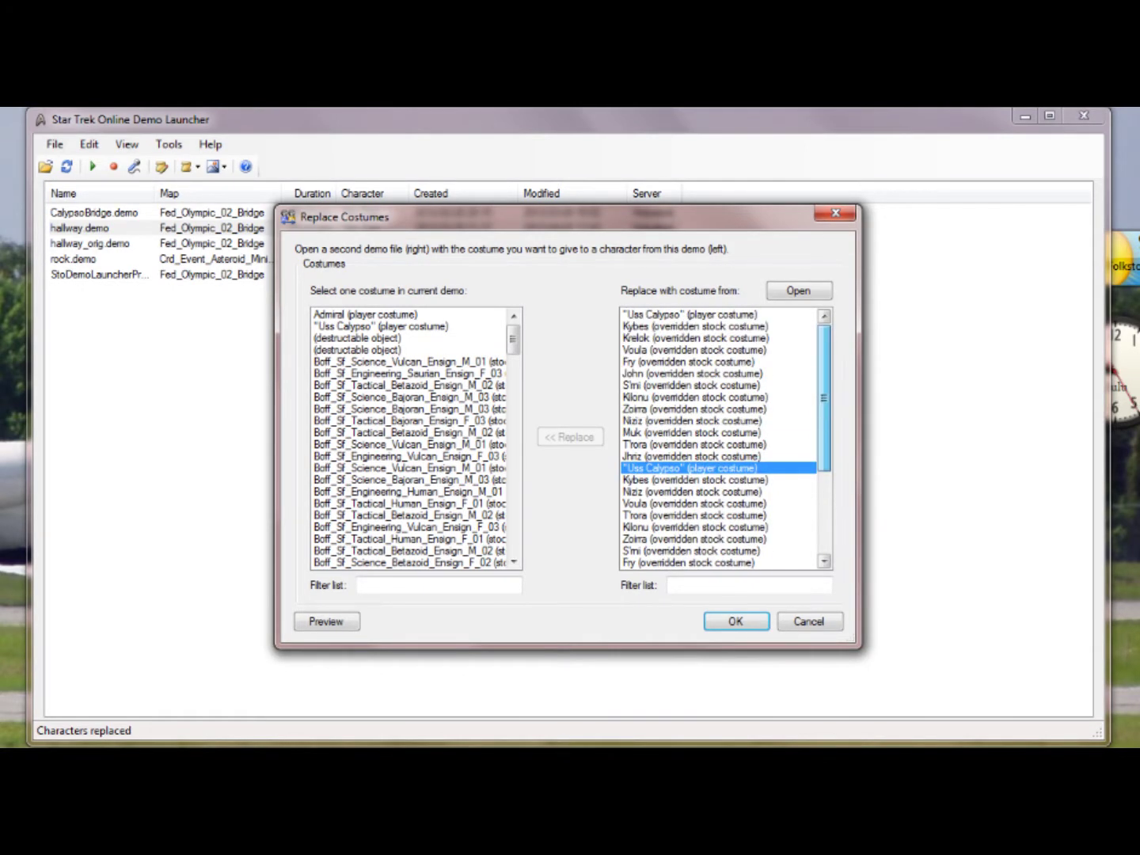
pyautogui.click(689, 361)
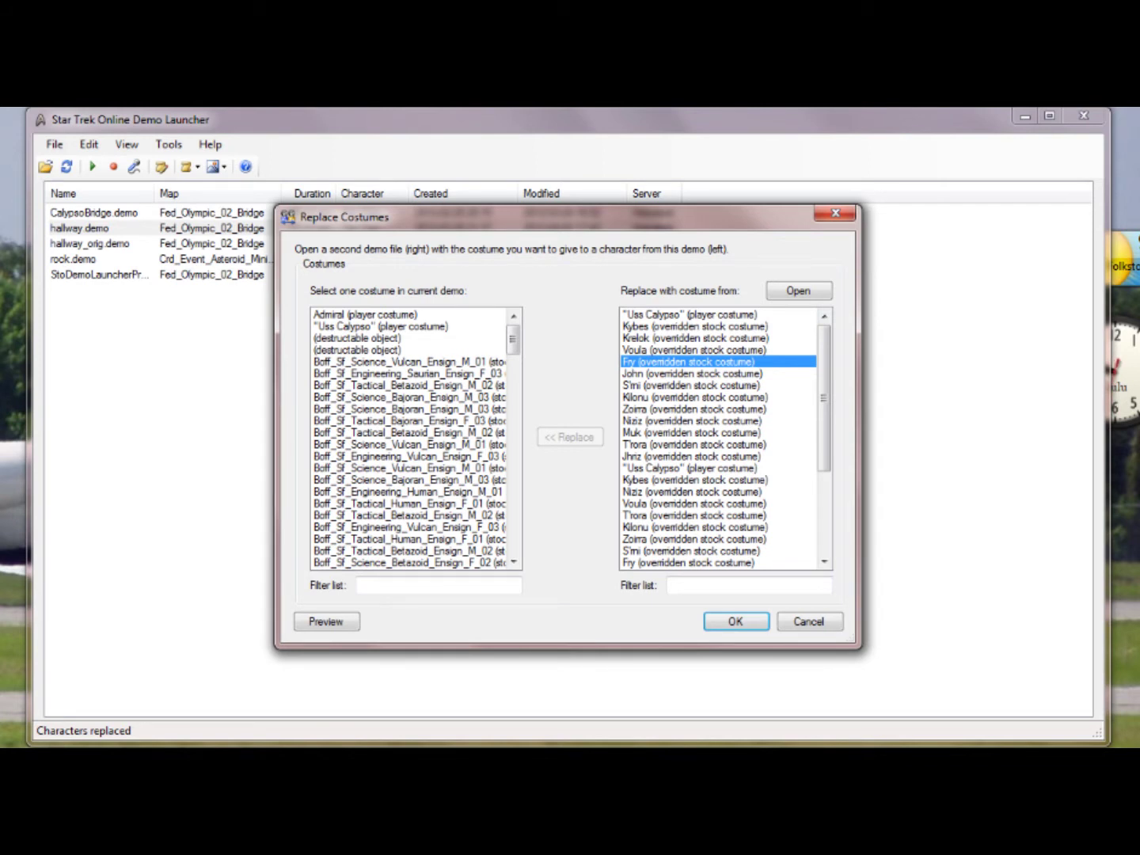
pyautogui.click(364, 314)
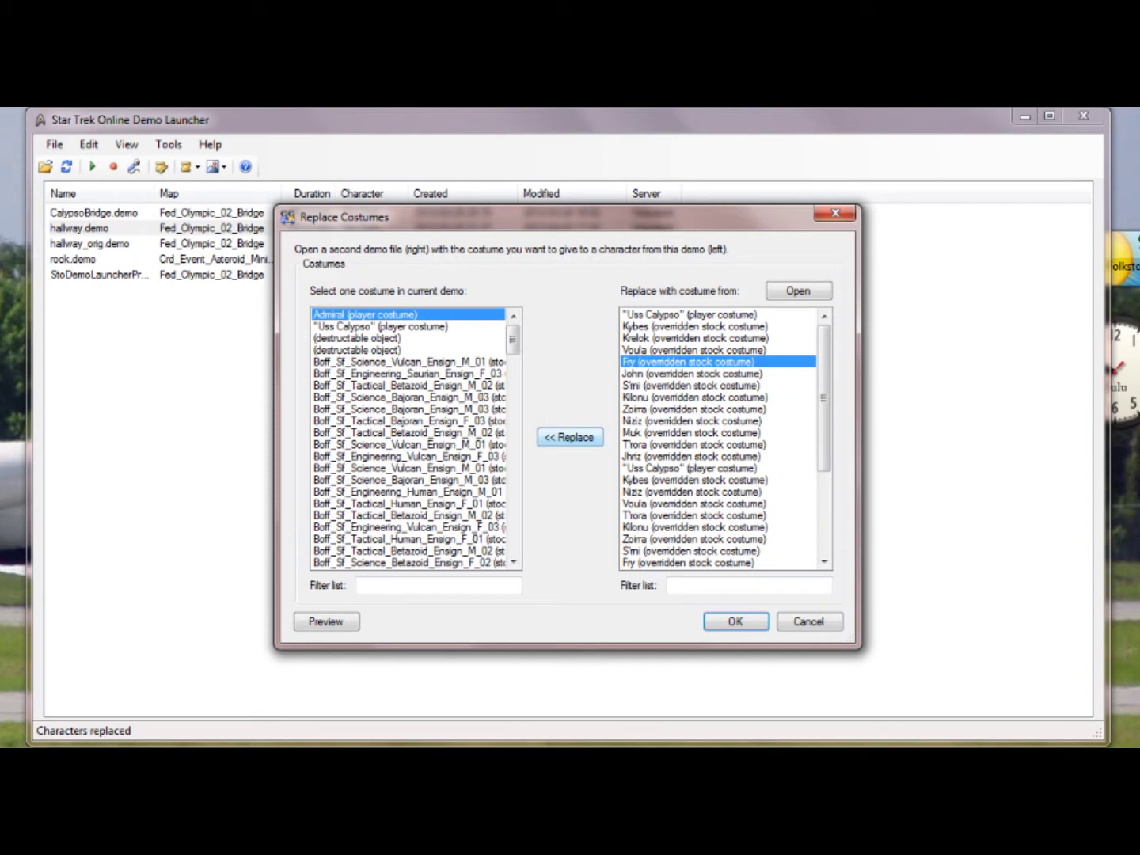
pyautogui.press('Tab')
pyautogui.press('Return')
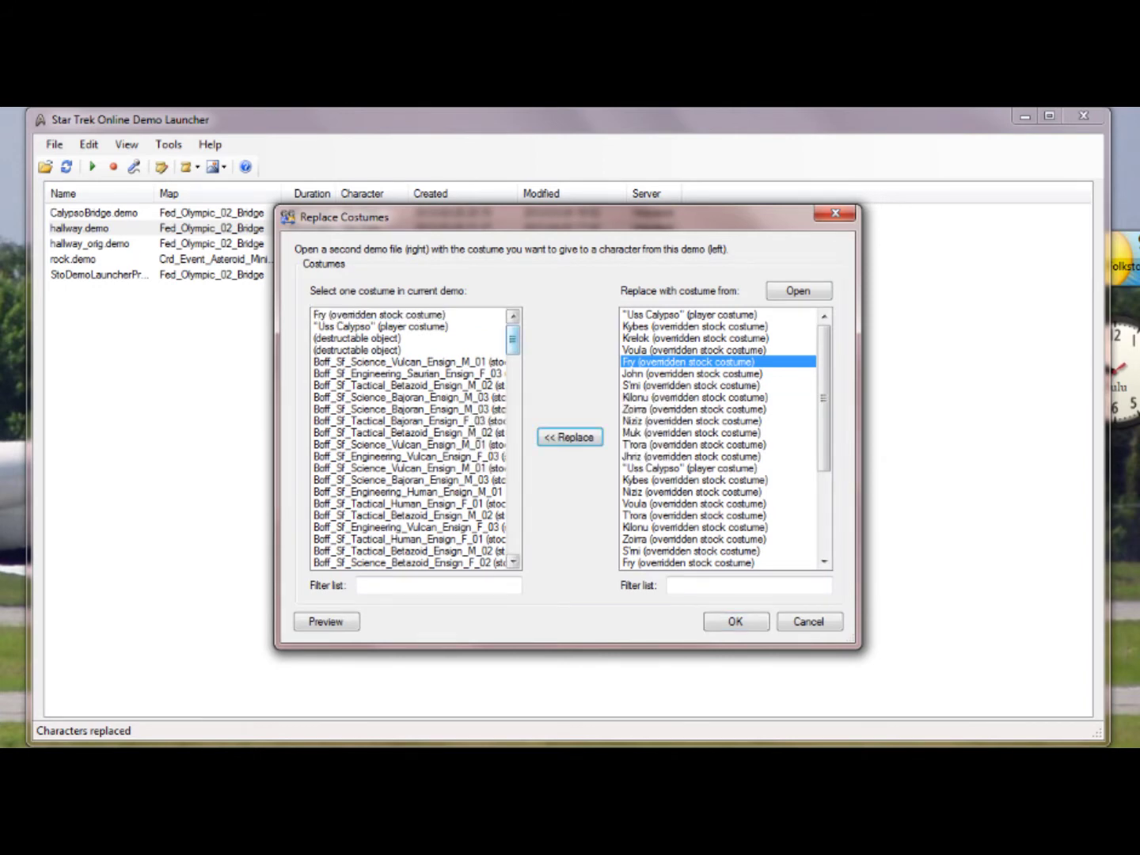
# Replace the second Admiral player costume, further down the current demo's list, with the Fry costume and apply the replacements.
pyautogui.scroll(-2, 416, 438)
pyautogui.scroll(-6, 416, 438)
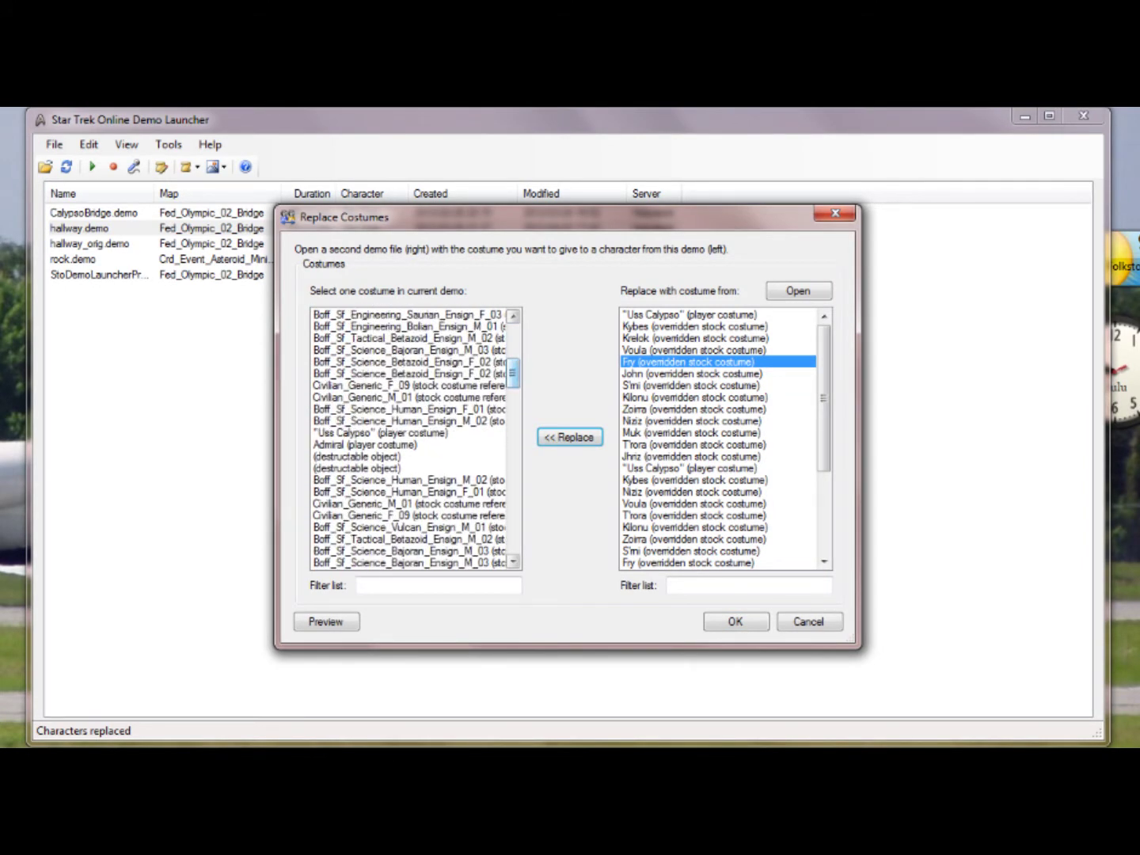
pyautogui.click(365, 444)
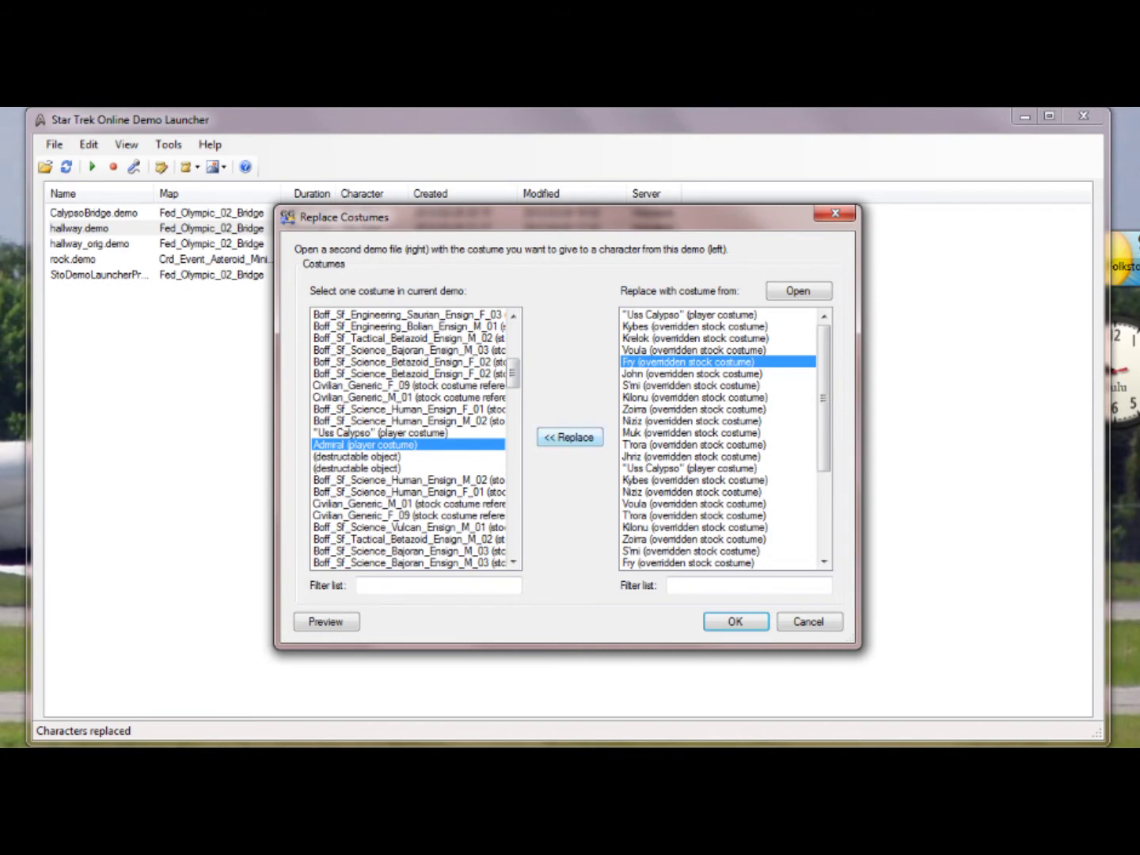
pyautogui.click(570, 438)
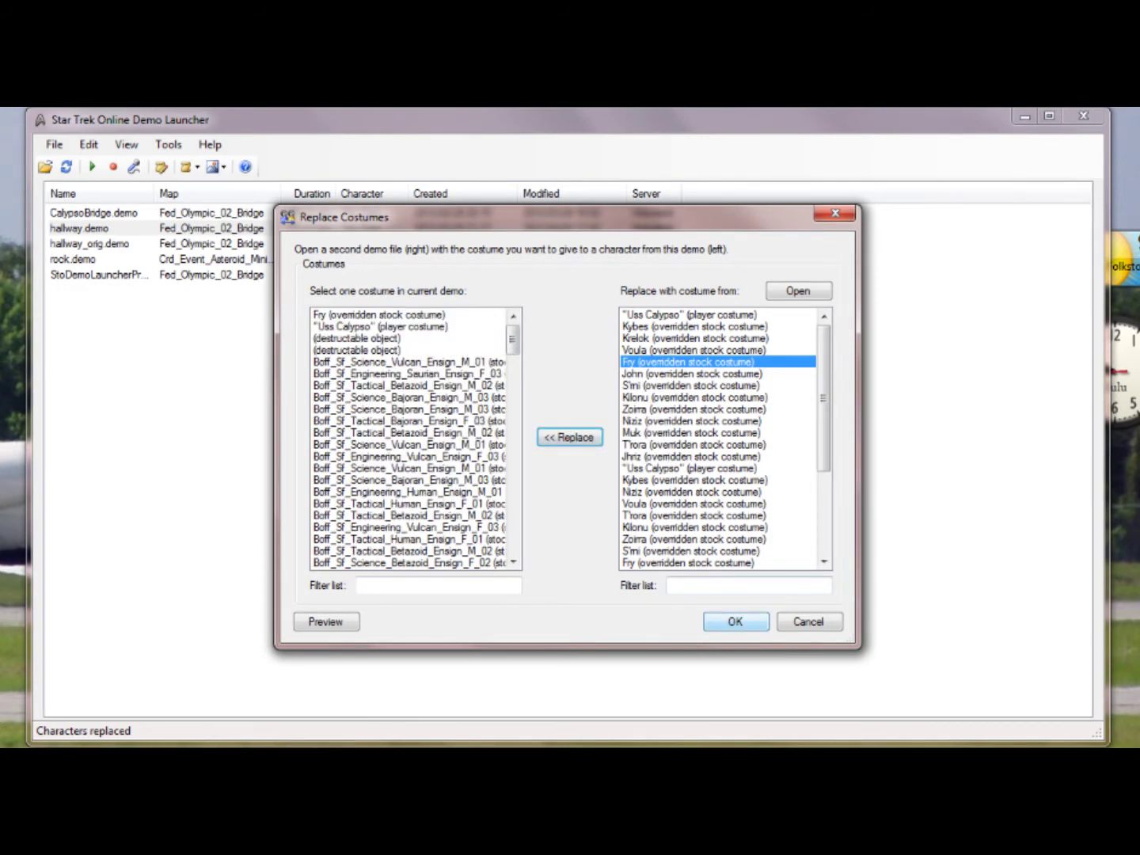
pyautogui.press('Return')
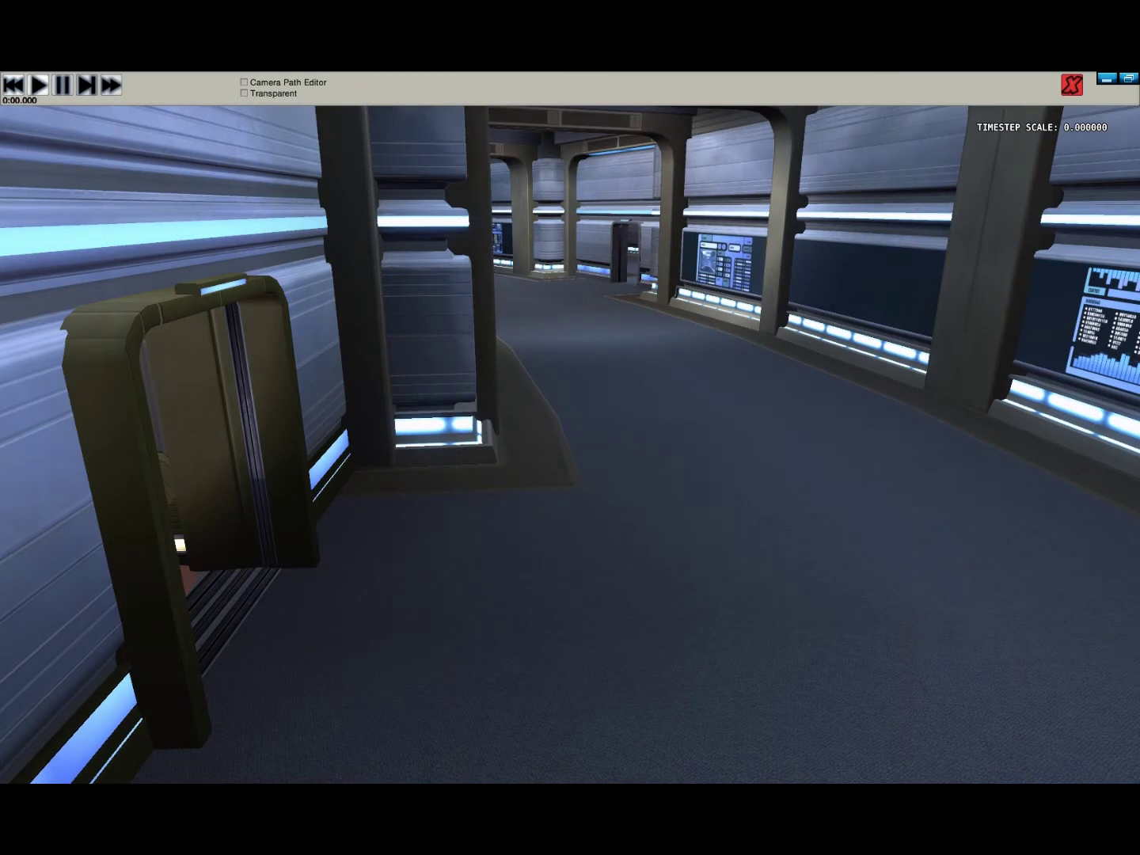
# Play the modified hallway demo in the game's demo player to check the replaced costume.
pyautogui.click(38, 85)
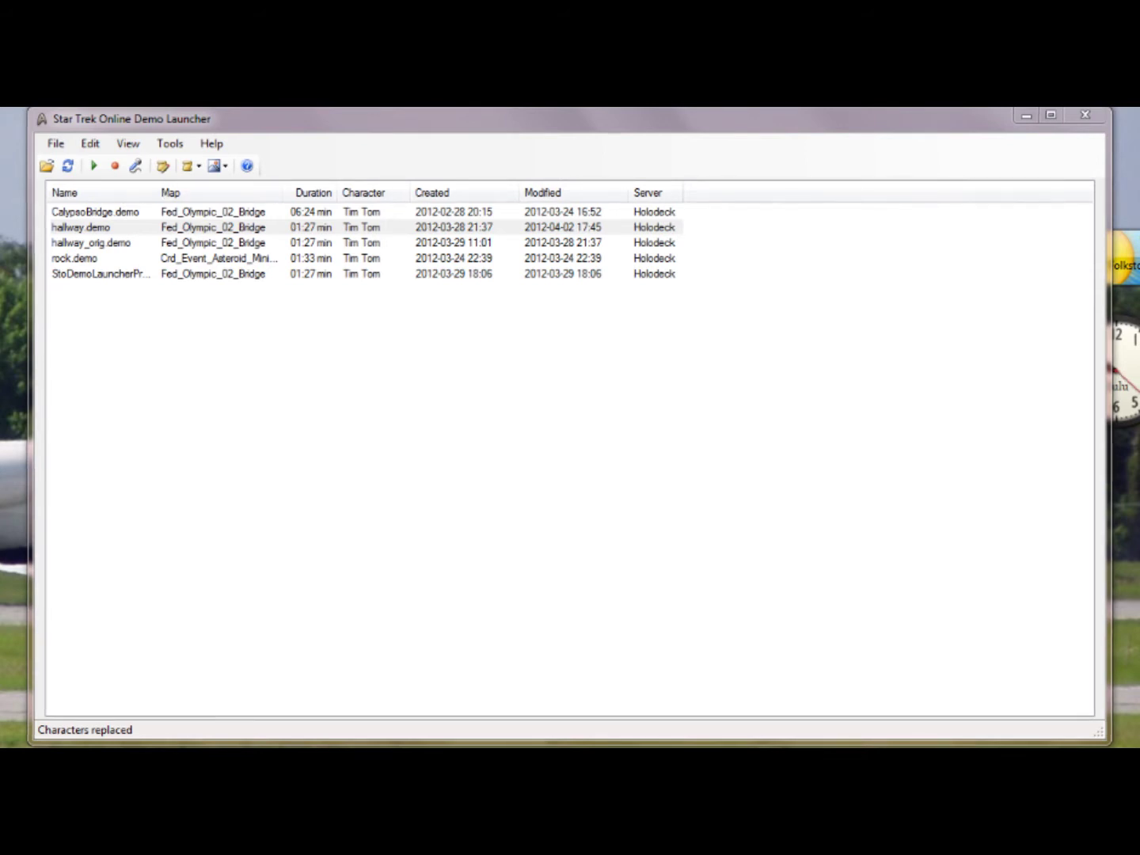
# Check hallway.demo for removable notifications with the Remove Notifications filter and close it without applying anything.
pyautogui.click(79, 228)
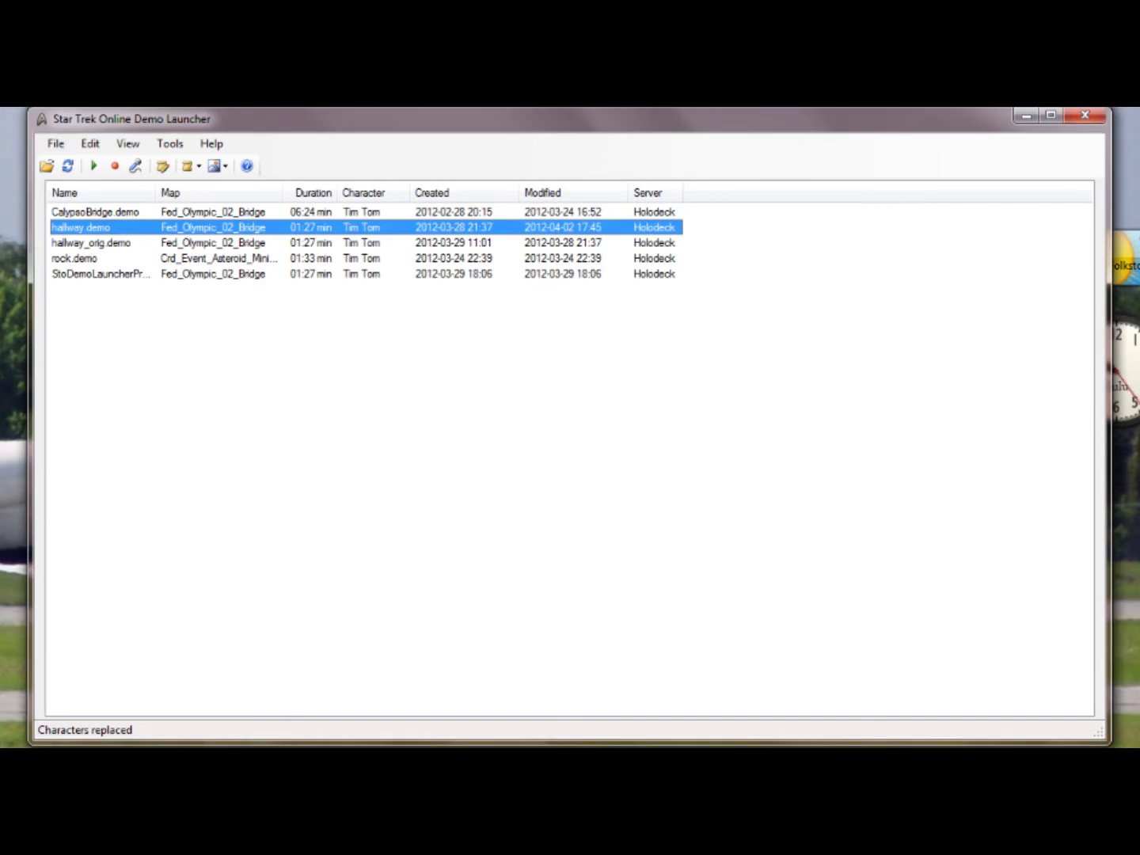
pyautogui.rightClick(127, 227)
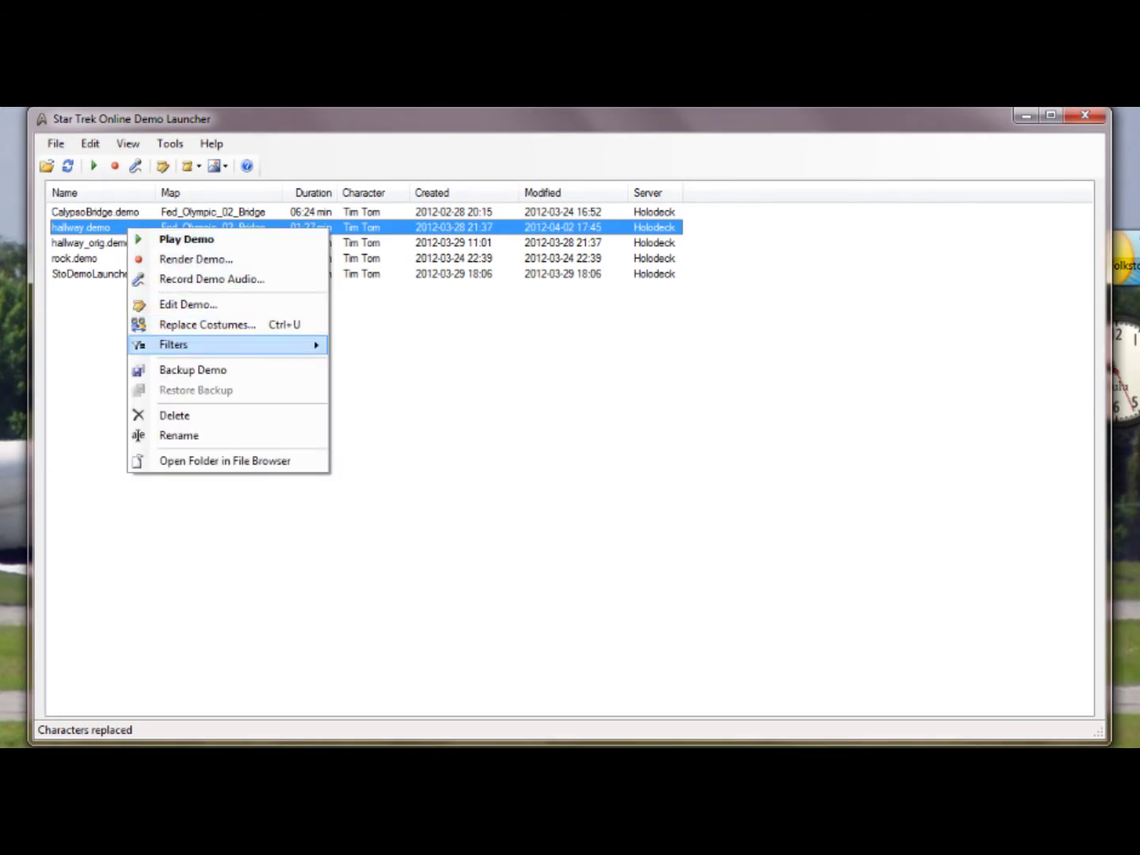
pyautogui.moveTo(174, 344)
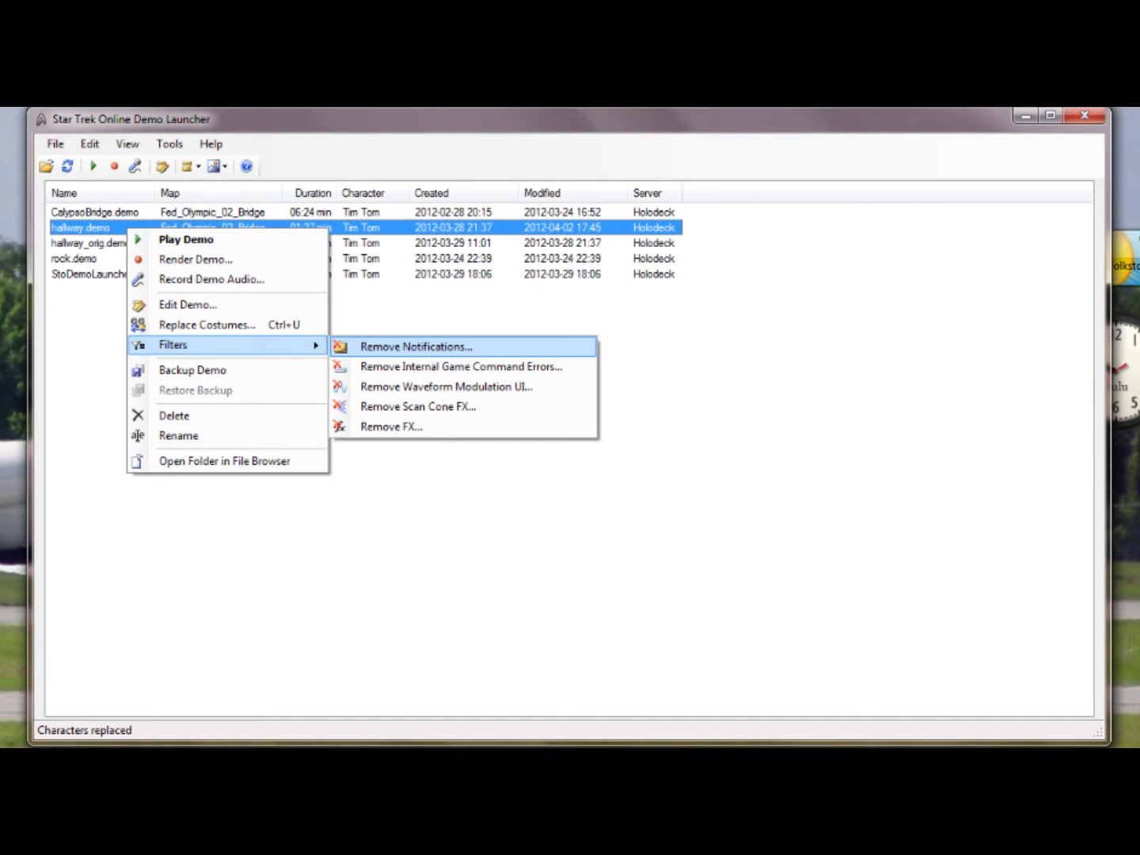
pyautogui.press('Return')
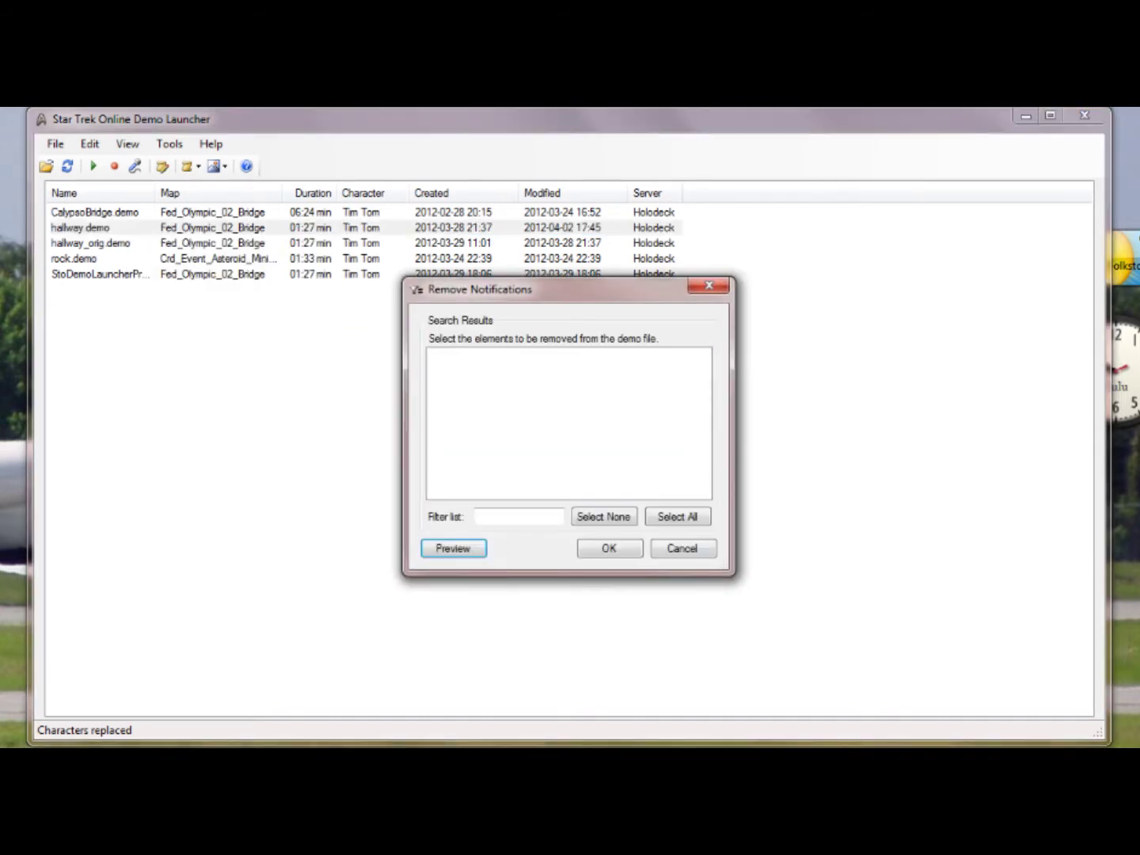
pyautogui.moveTo(571, 297); pyautogui.dragTo(507, 301)
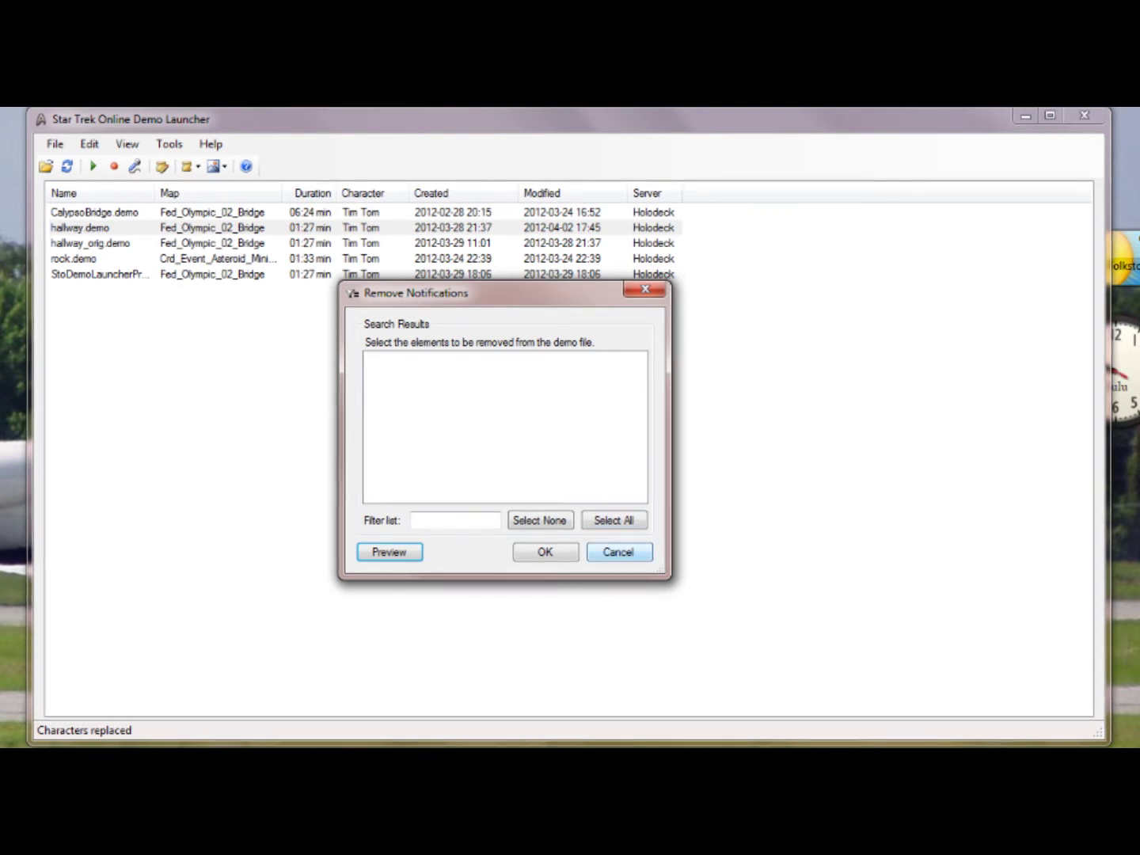
pyautogui.press('Escape')
# Check which notifications the Remove Notifications filter finds in hallway_orig.demo and cancel the filter.
pyautogui.rightClick(137, 241)
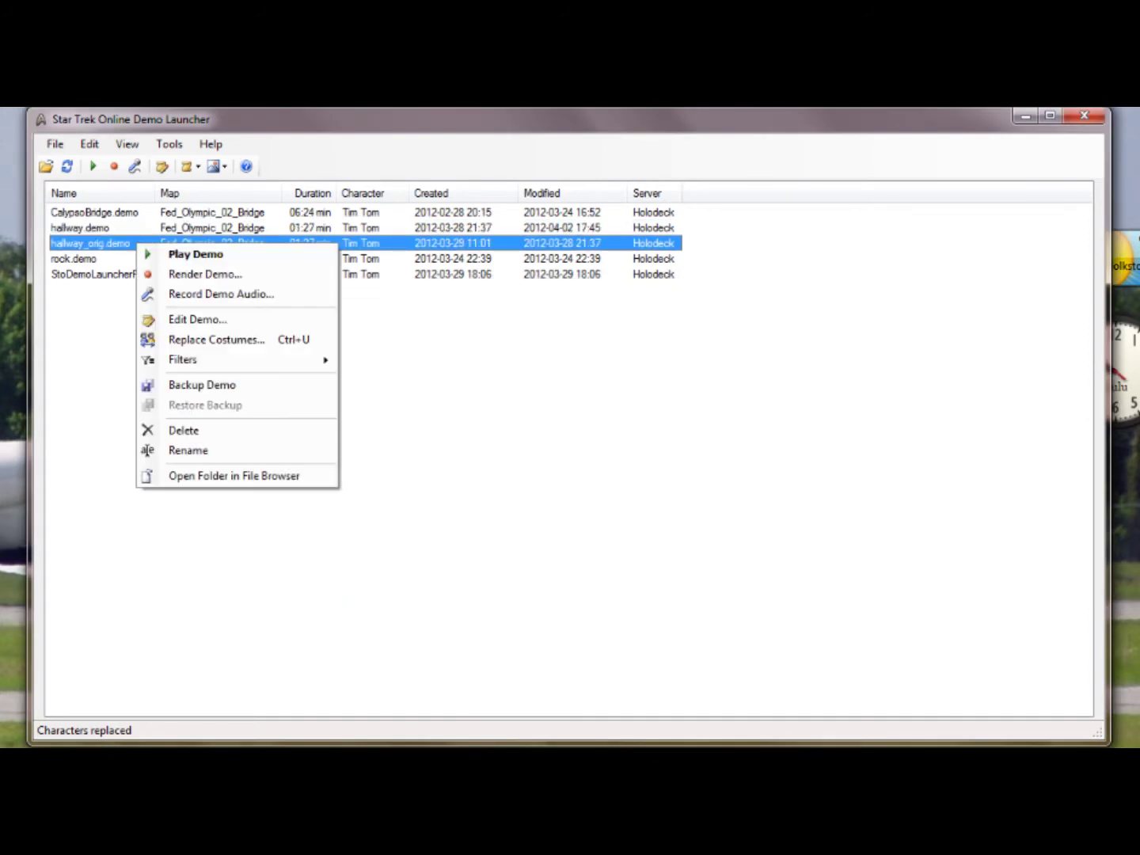
pyautogui.moveTo(238, 360)
pyautogui.press('Right')
pyautogui.press('Return')
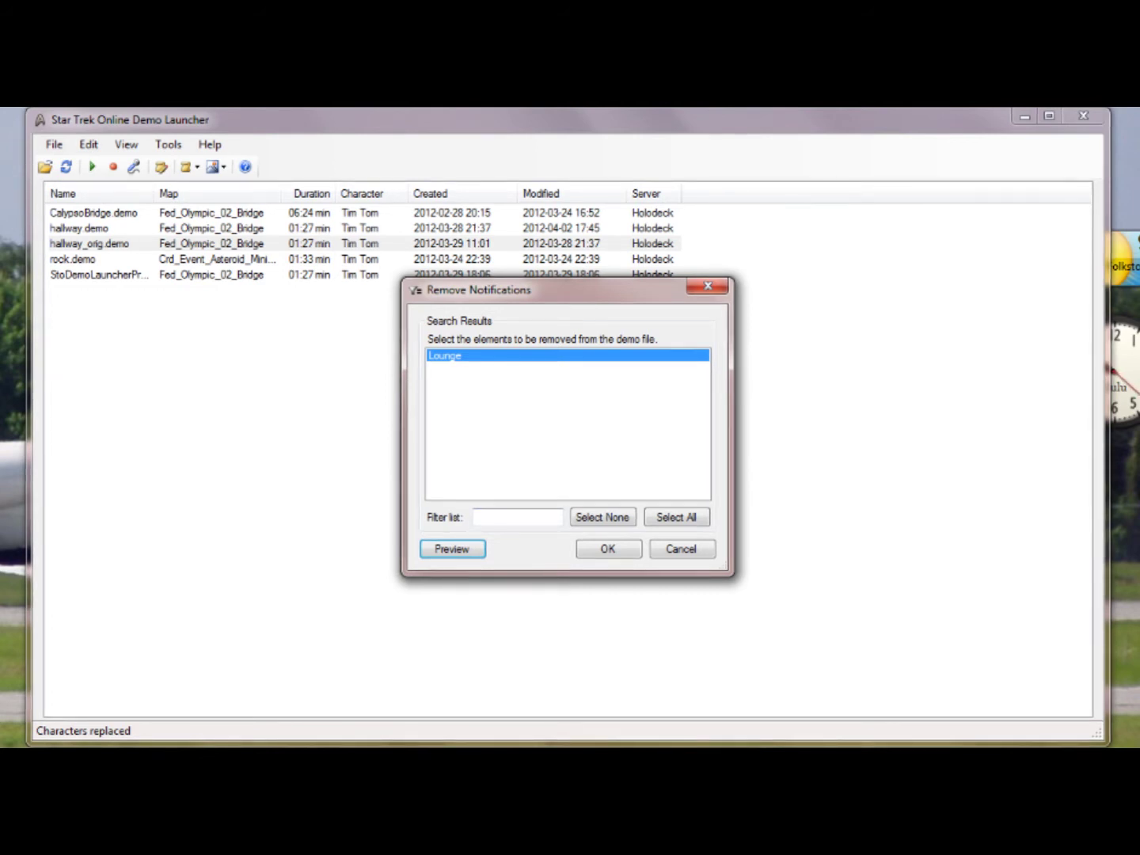
pyautogui.press('Escape')
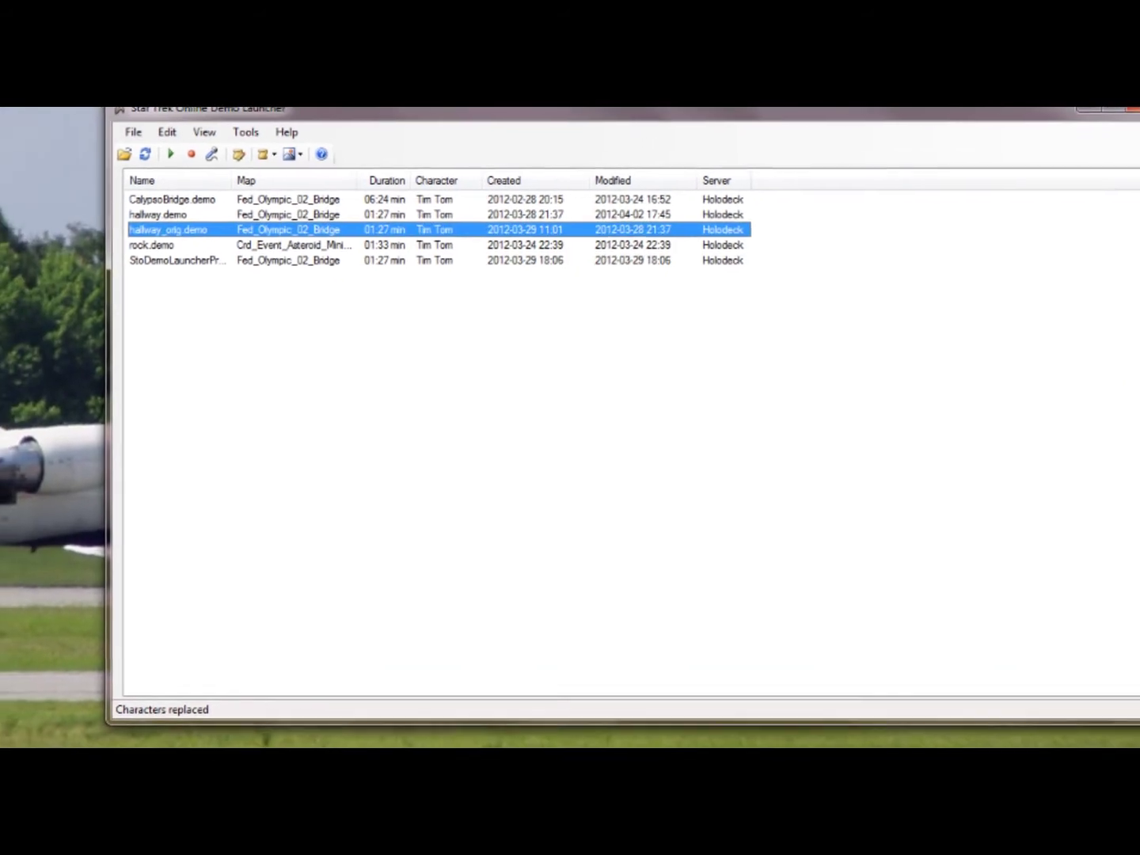
# Examine the audio recording and rendering commands available for hallway.demo.
pyautogui.click(195, 207)
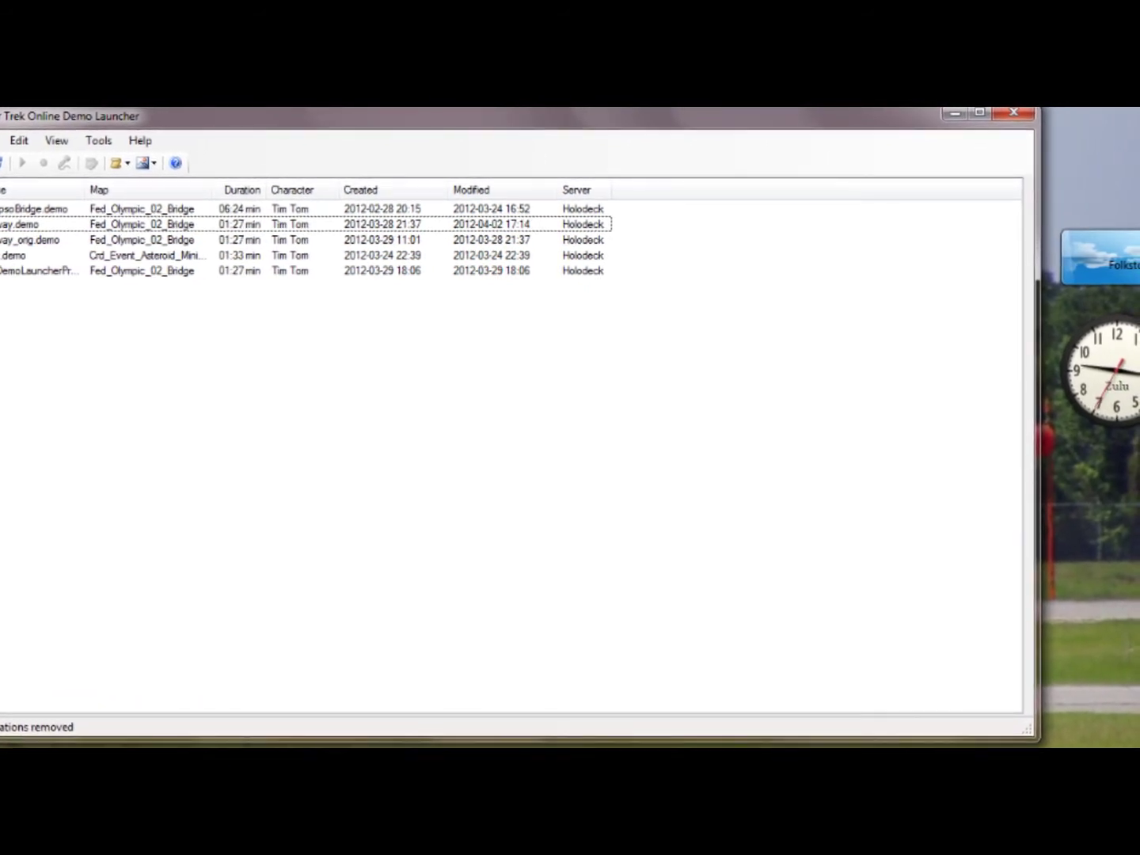
pyautogui.click(317, 224)
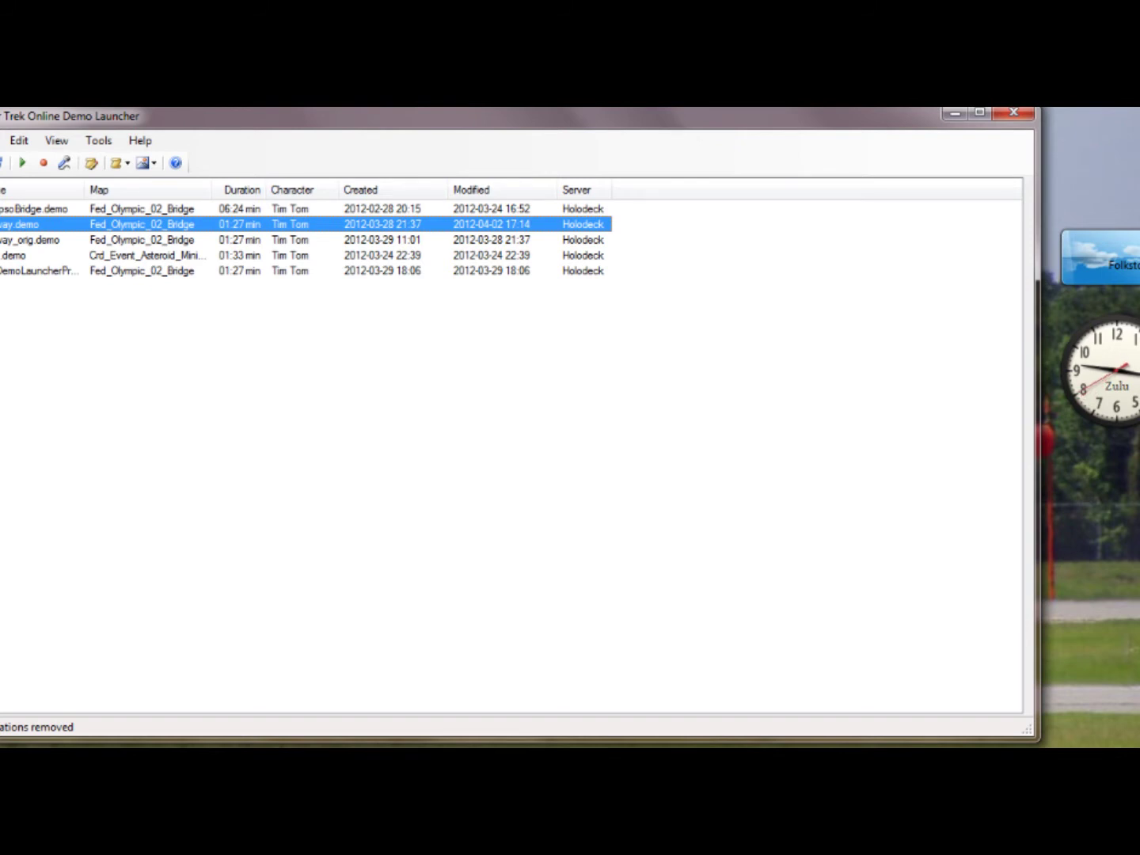
pyautogui.rightClick(49, 223)
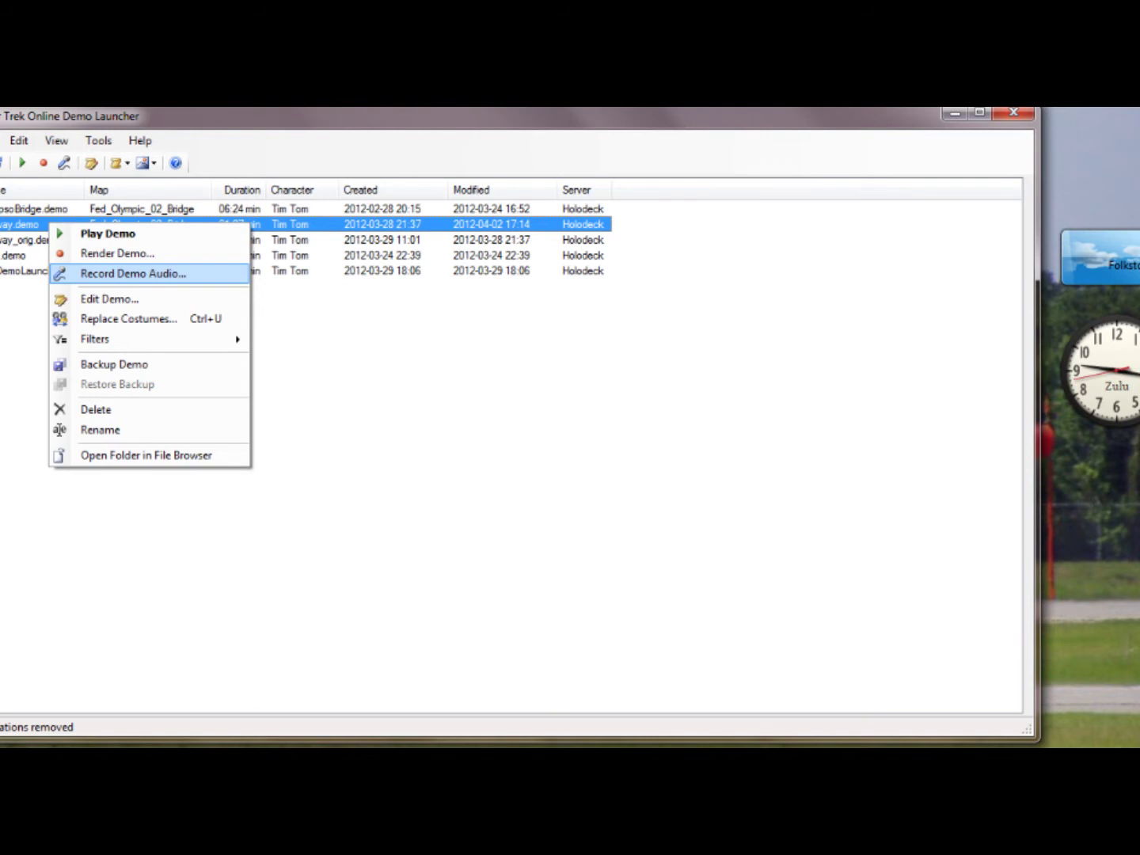
pyautogui.press('Return')
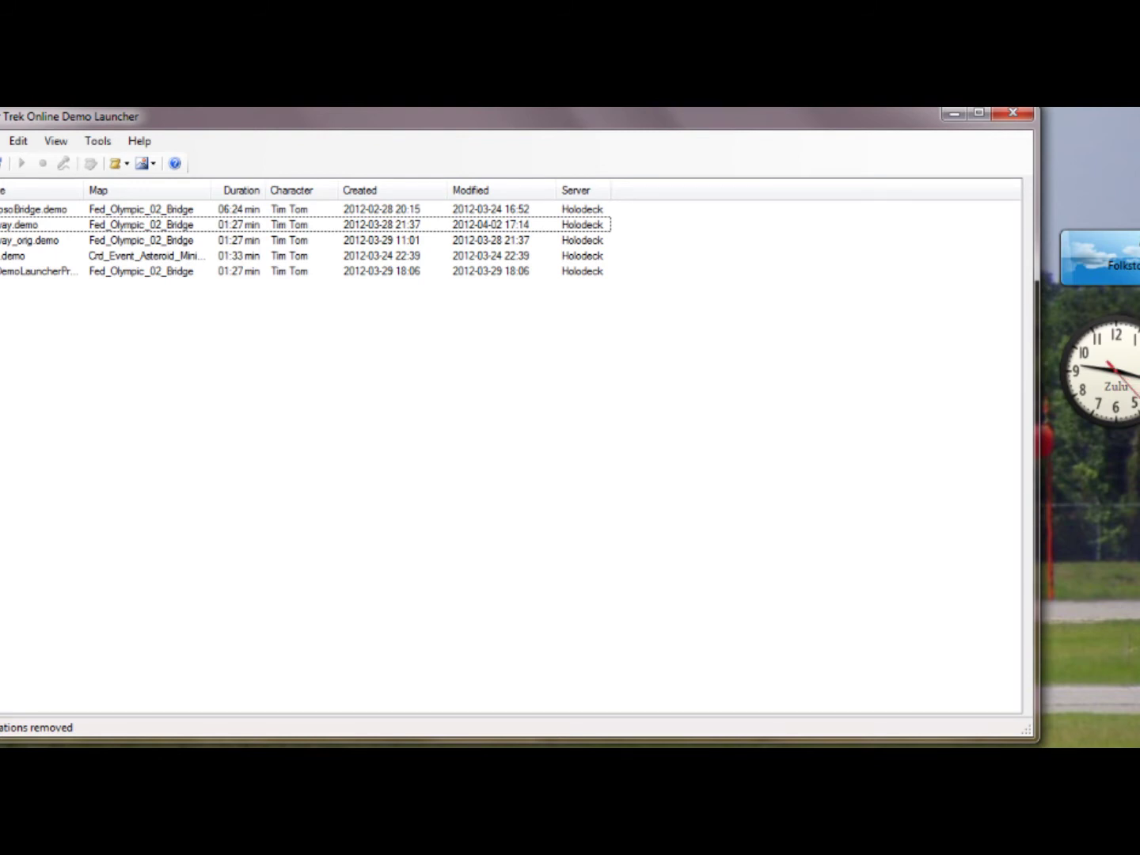
pyautogui.click(67, 225)
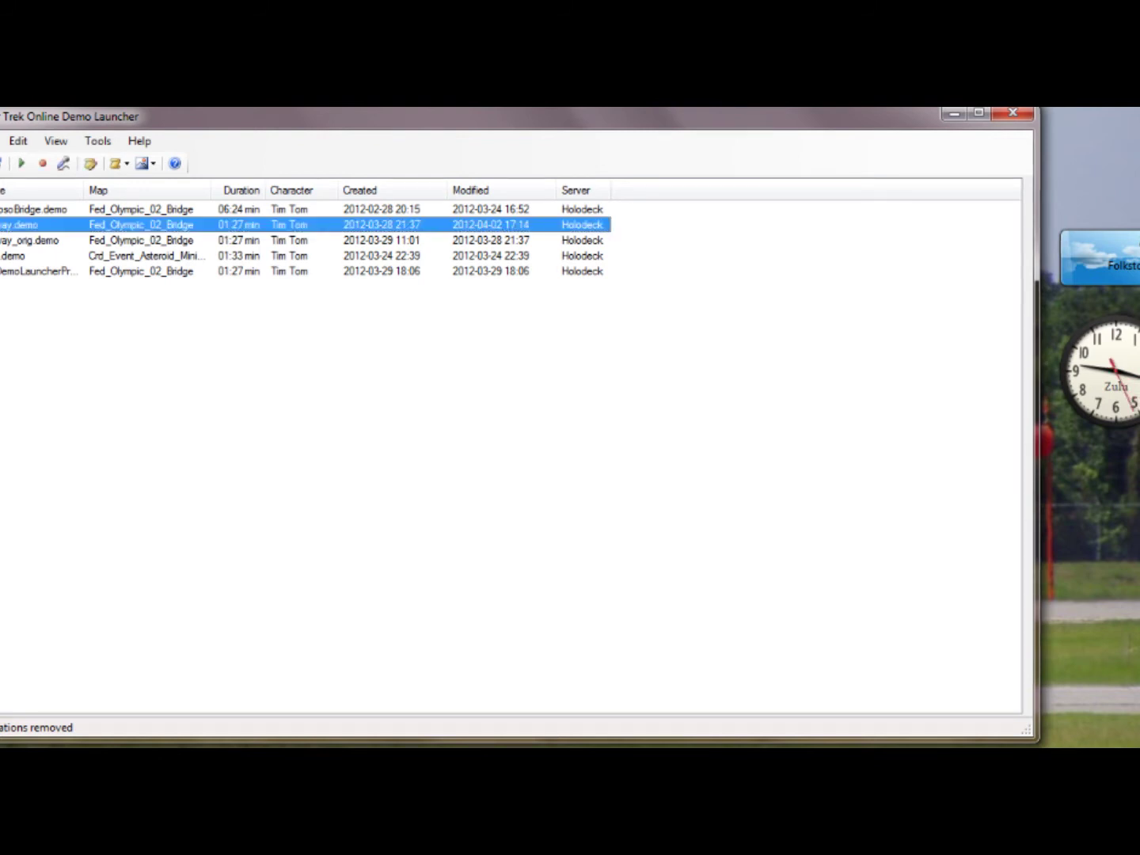
pyautogui.rightClick(67, 225)
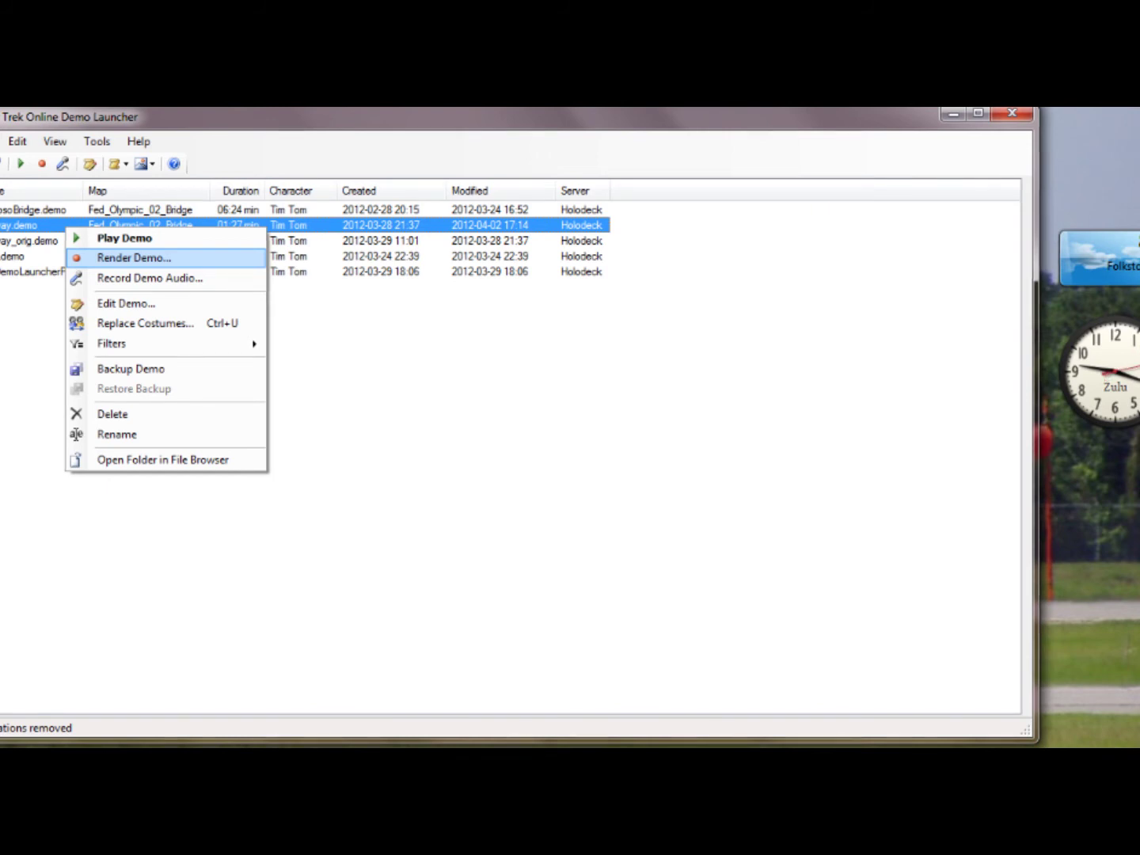
pyautogui.press('Return')
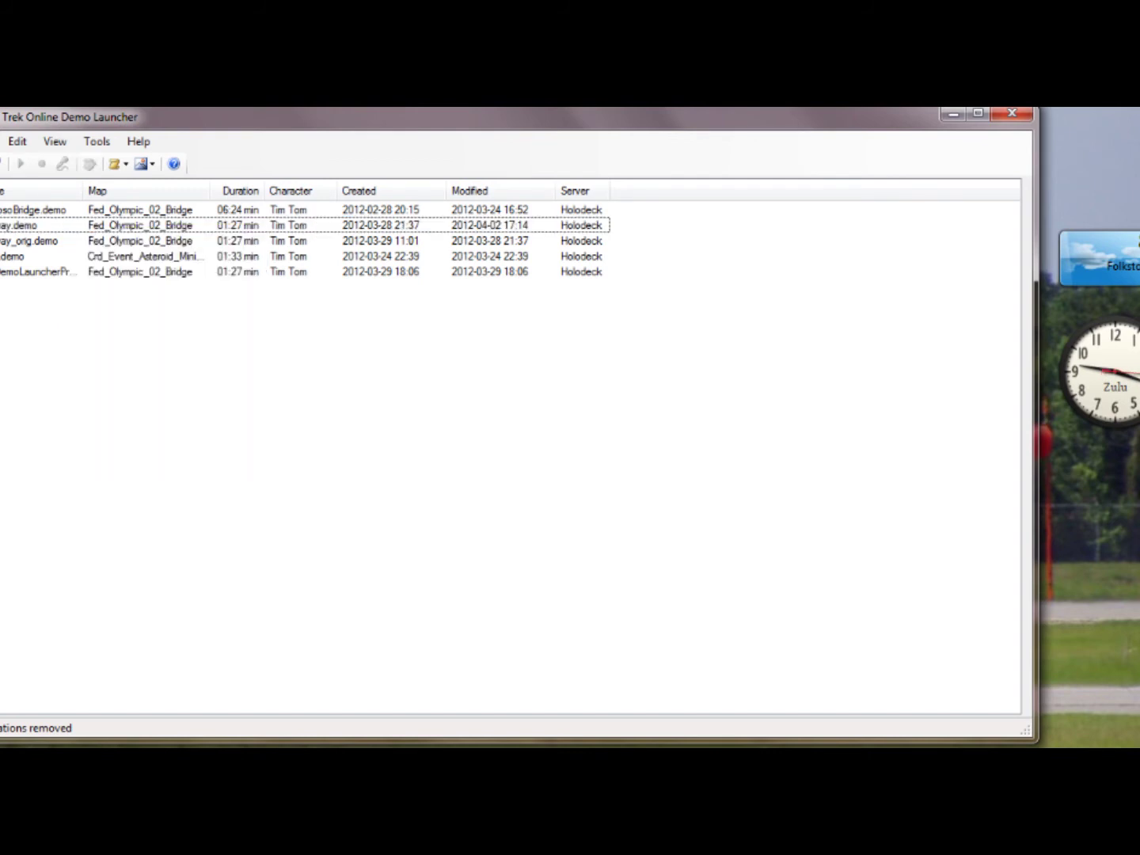
# Look through the launcher's general tool, view and file commands and the backup command for hallway.demo.
pyautogui.hotkey('alt', 't')
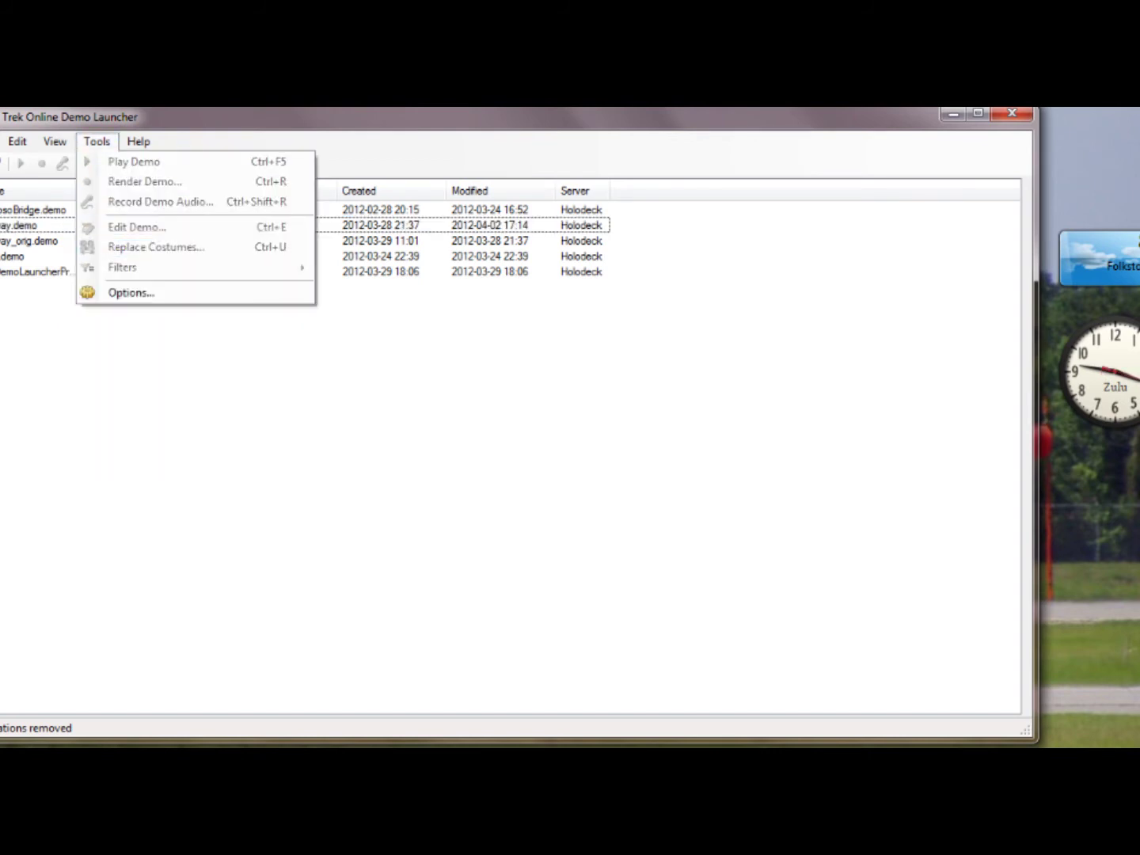
pyautogui.press('Escape')
pyautogui.hotkey('alt', 'v')
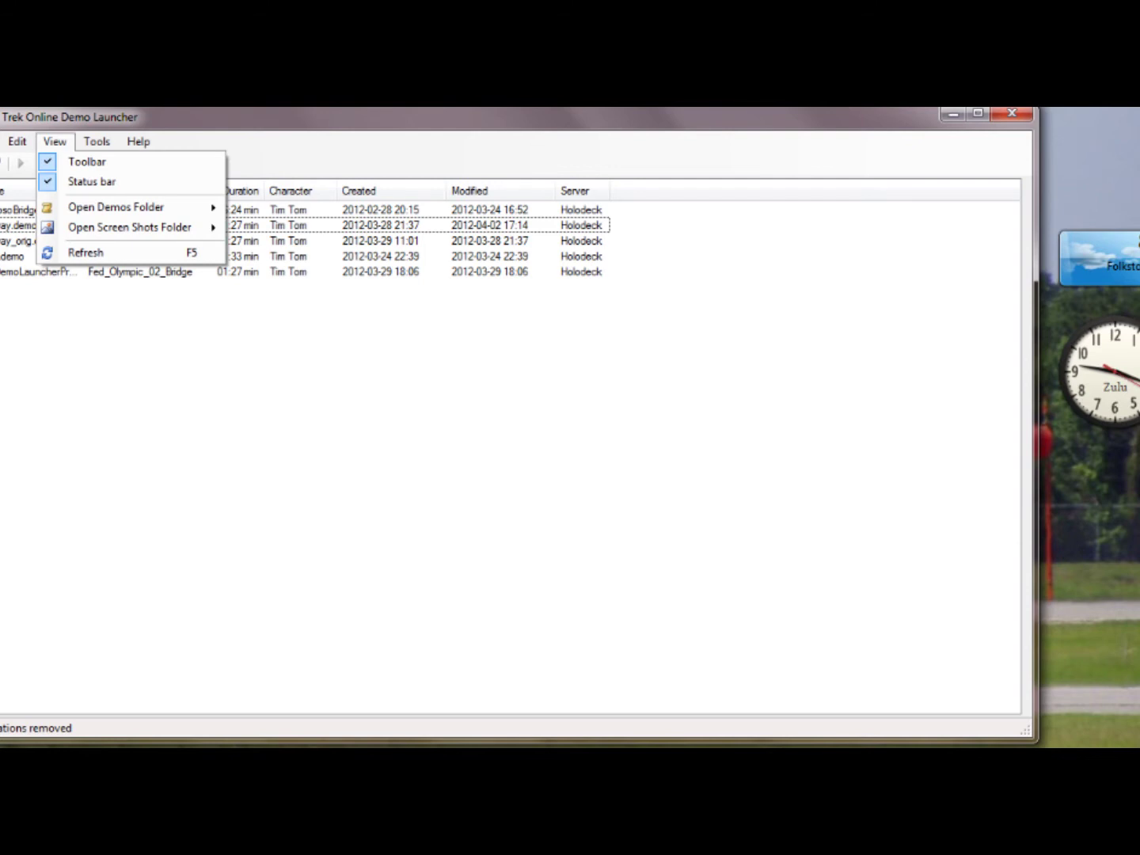
pyautogui.press('Left')
pyautogui.press('Left')
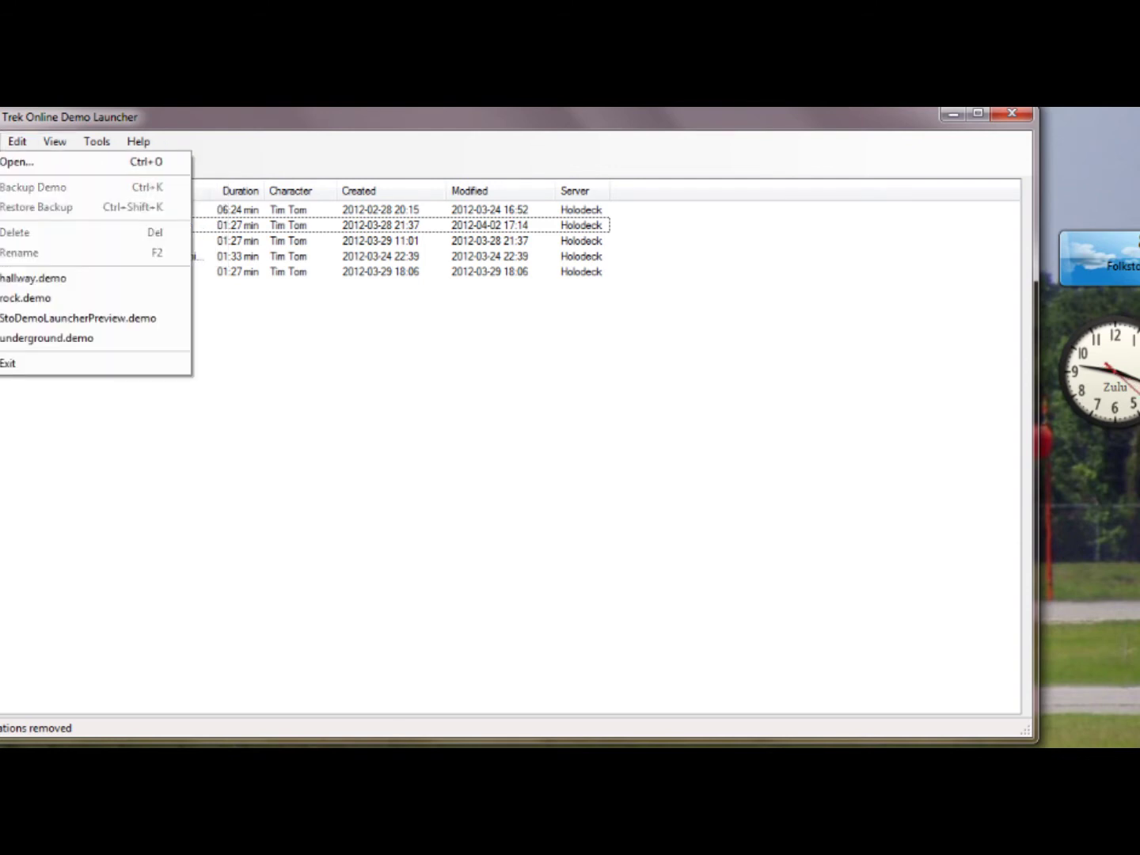
pyautogui.press('Escape')
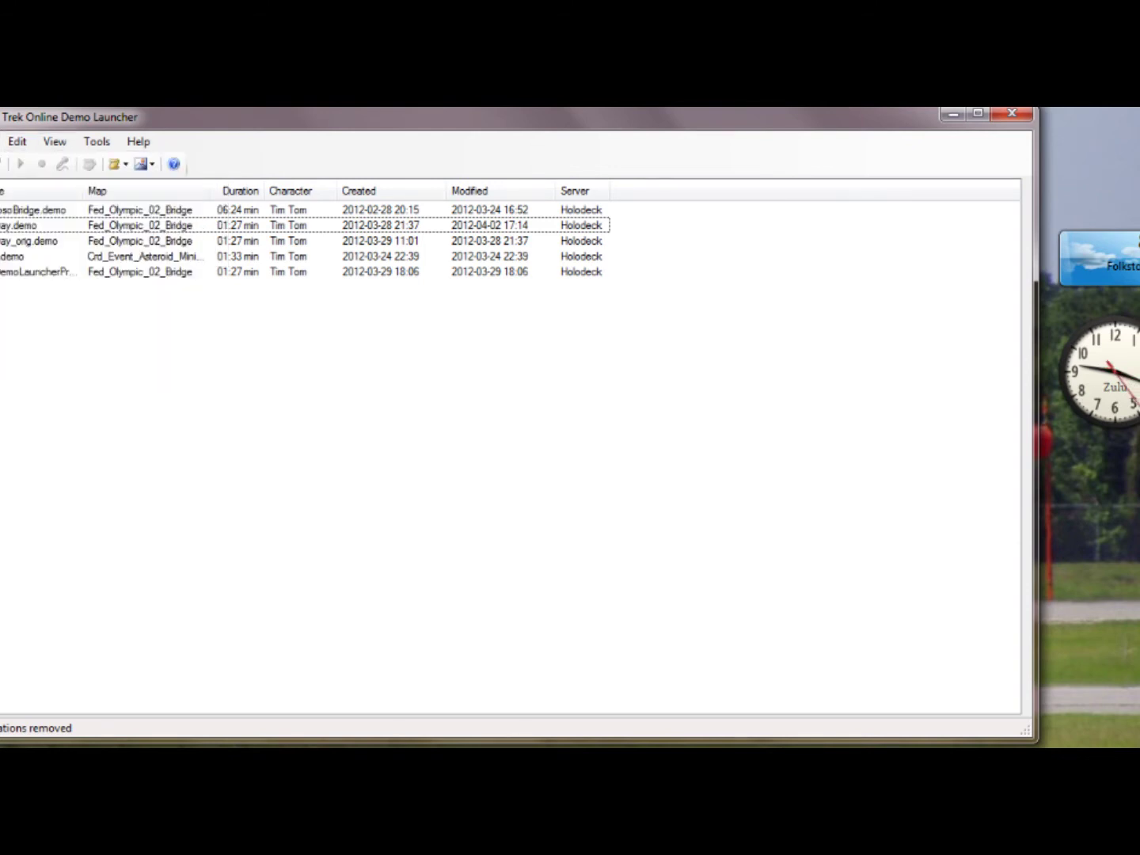
pyautogui.hotkey('shift', 'F10')
pyautogui.press('Up')
pyautogui.press('Up')
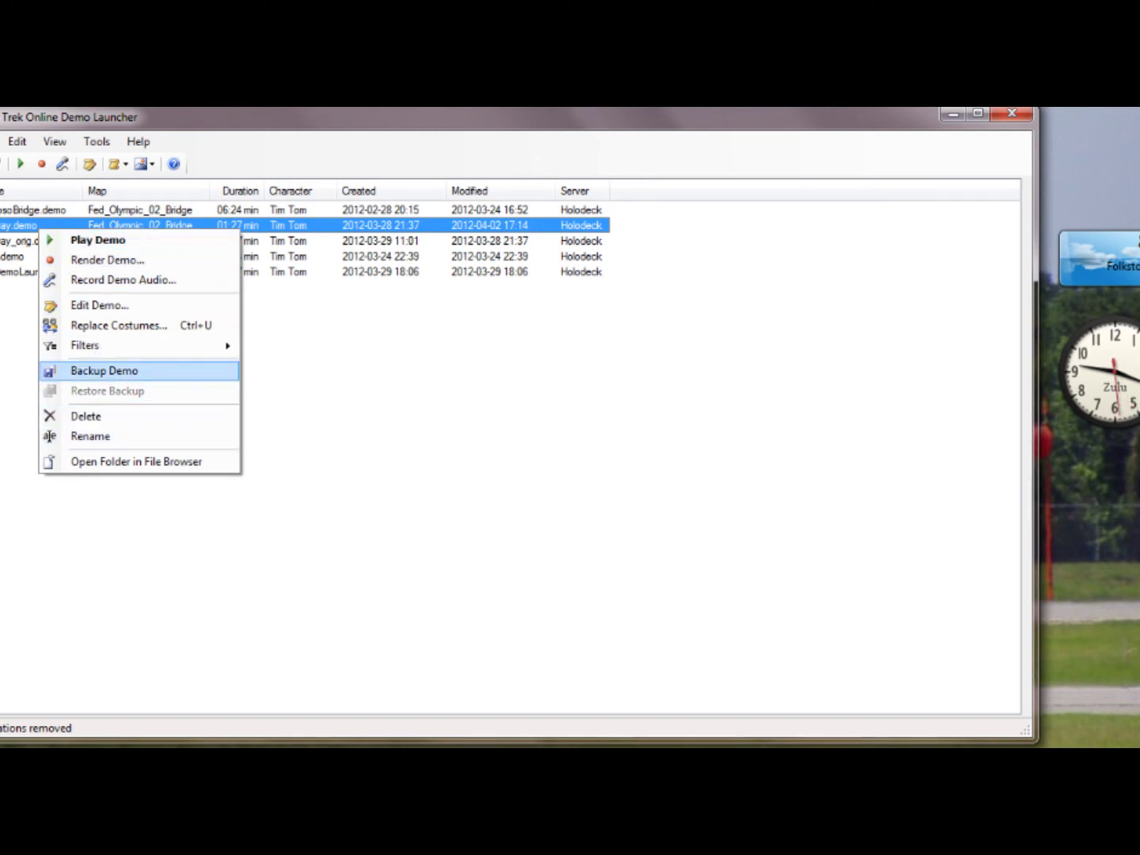
pyautogui.press('Escape')
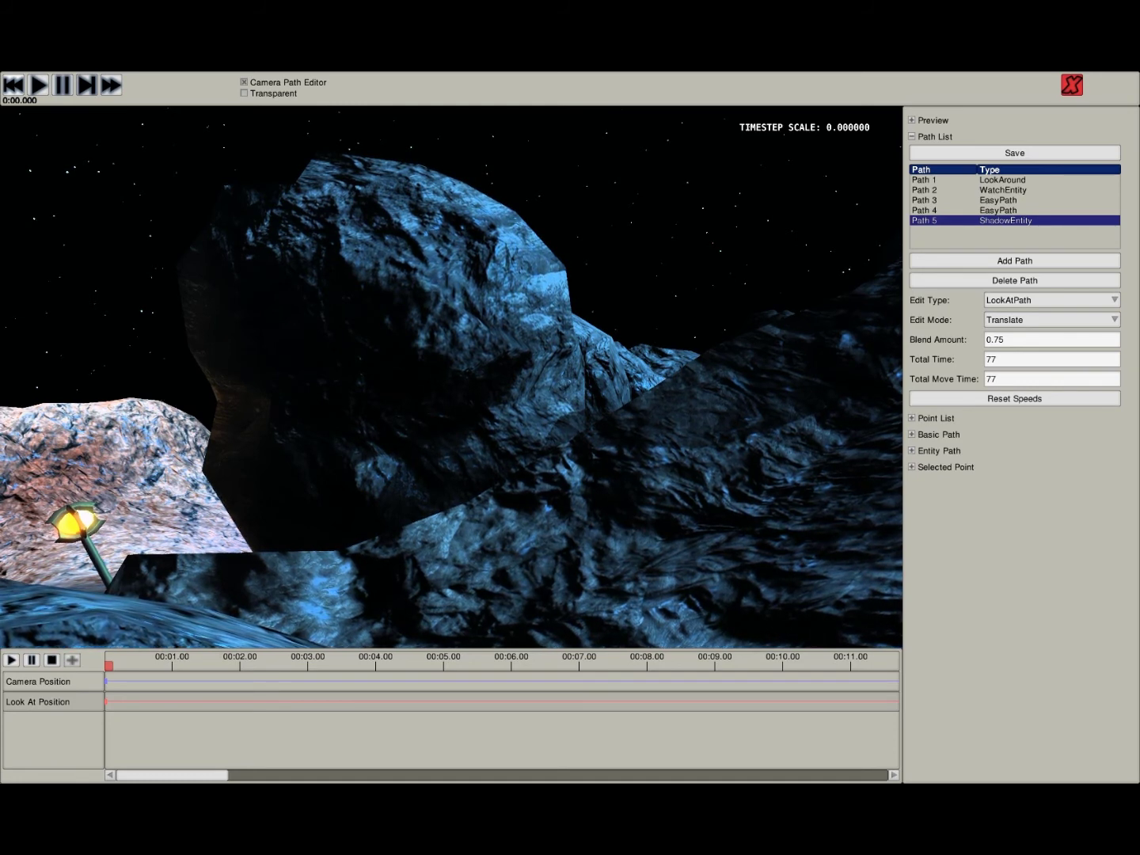
# Go through the camera paths in the Path List from Path 1 (LookAround) to Path 5 (ShadowEntity) to compare their settings.
pyautogui.click(924, 180)
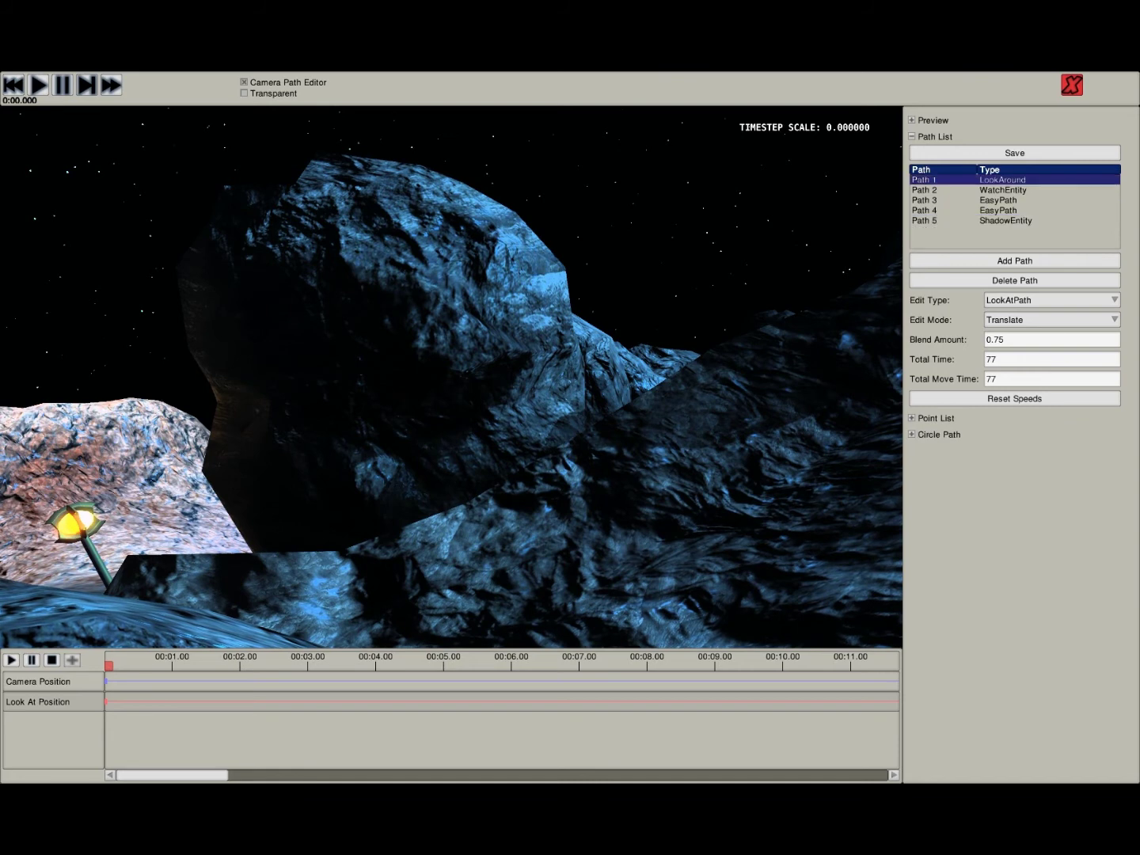
pyautogui.click(924, 190)
pyautogui.click(924, 200)
pyautogui.click(924, 211)
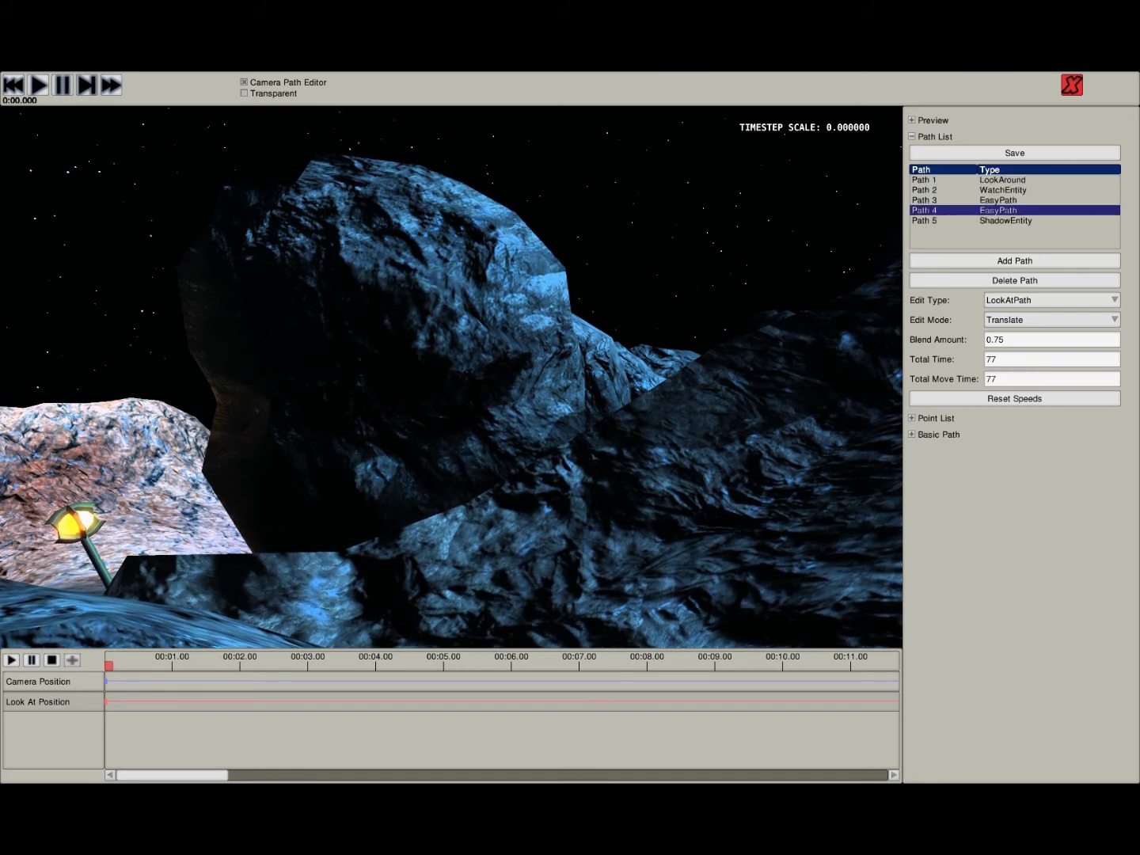
pyautogui.click(924, 221)
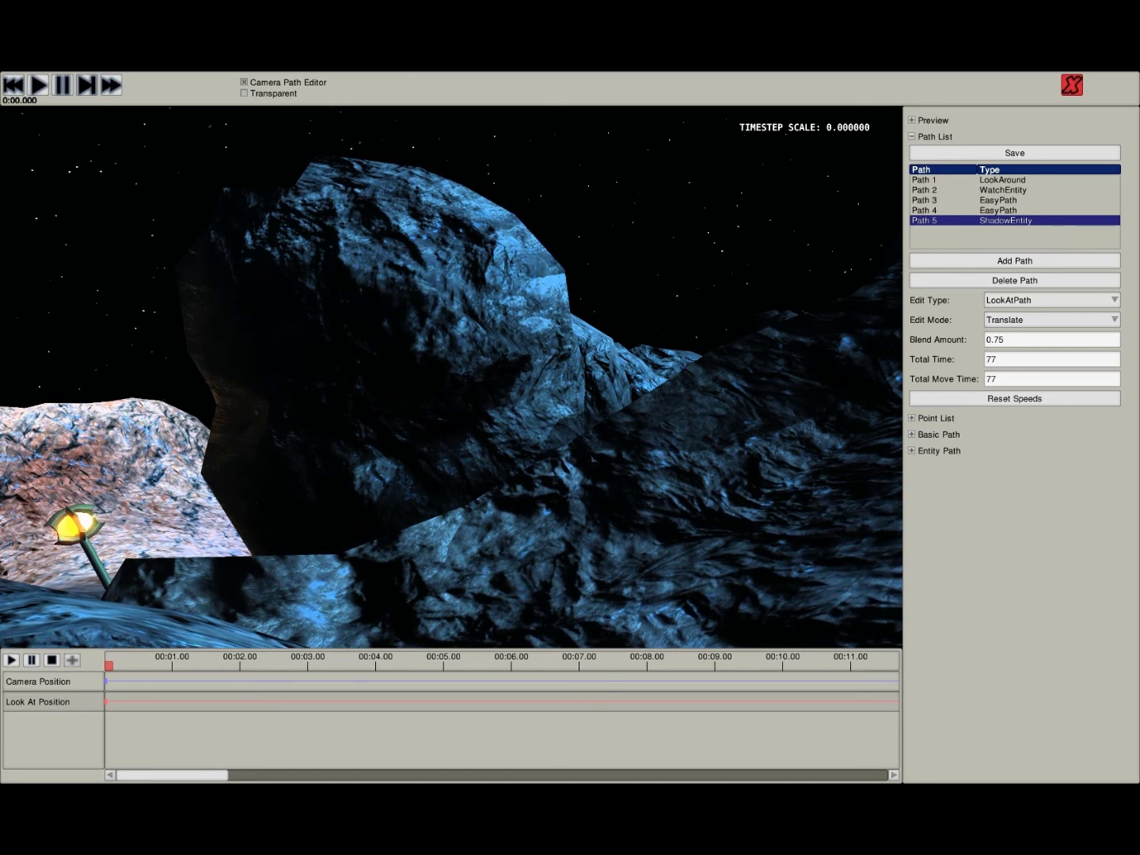
# Play the demo with the Camera Path Editor hidden and pause playback at about 1:26.
pyautogui.click(244, 81)
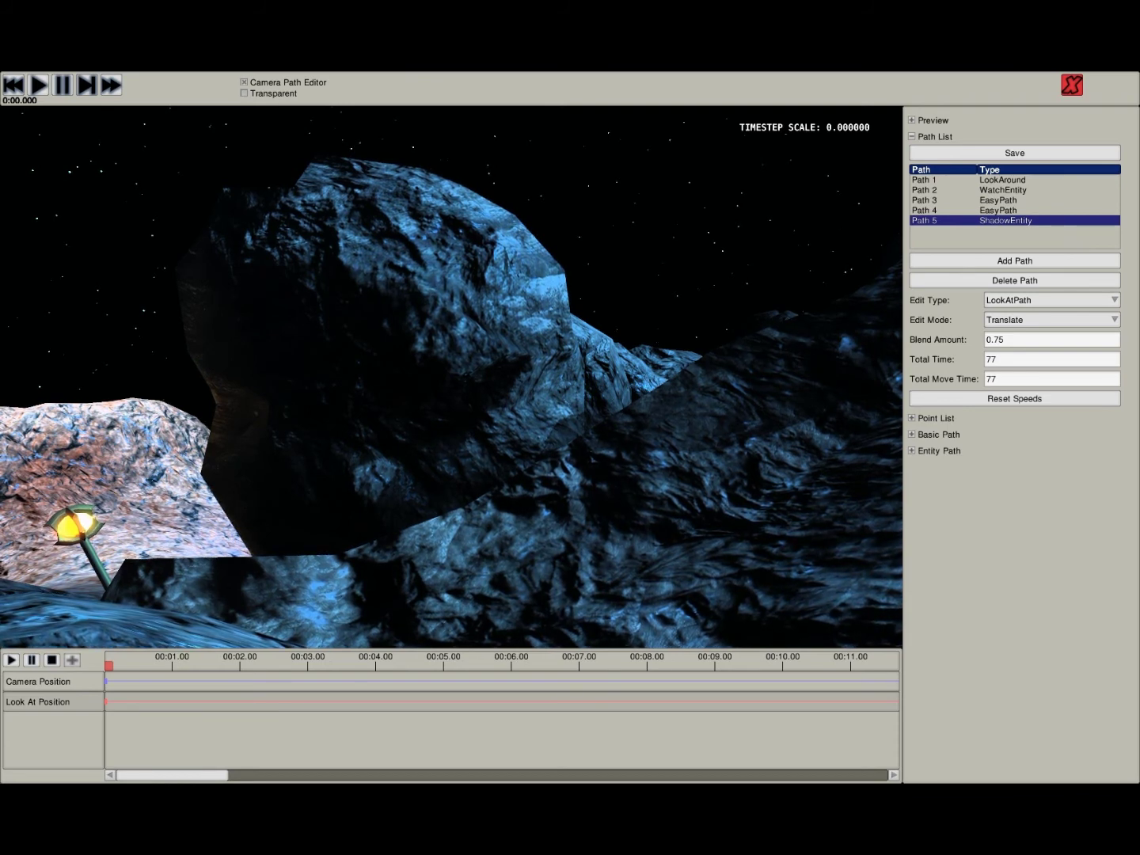
pyautogui.press('space')
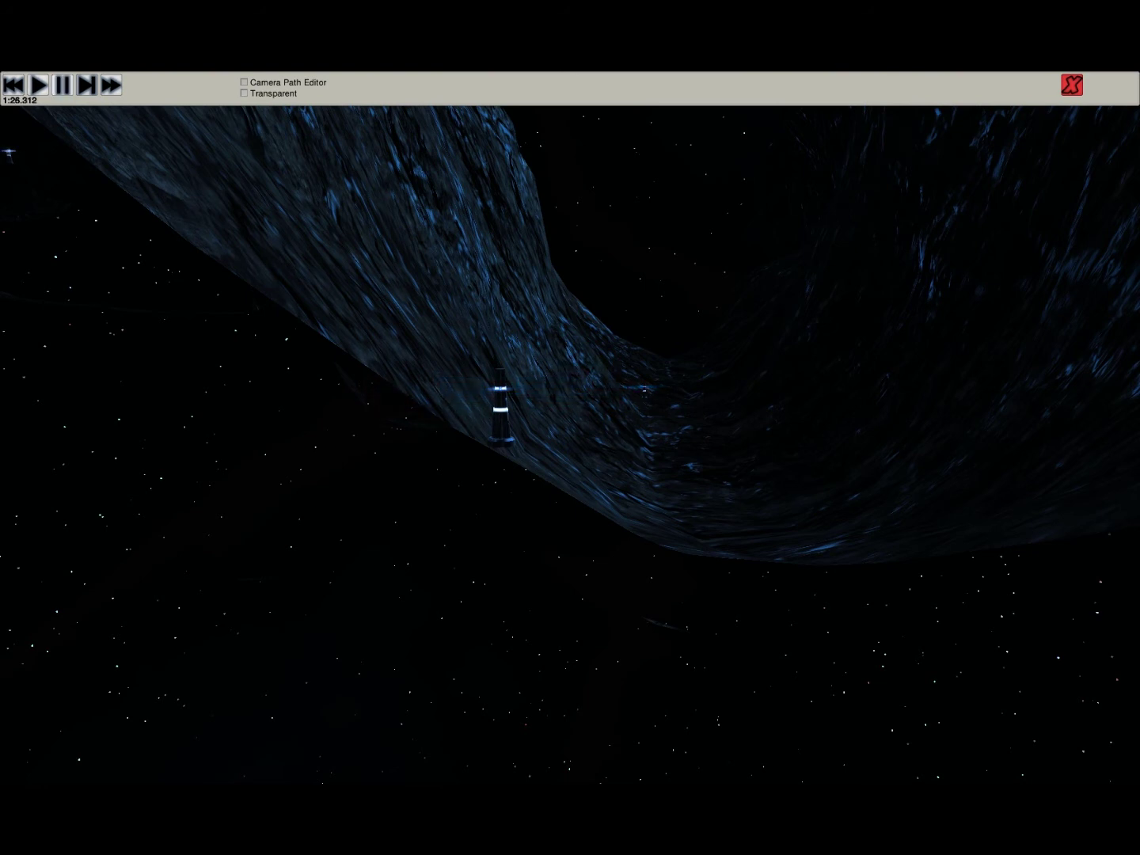
pyautogui.press('space')
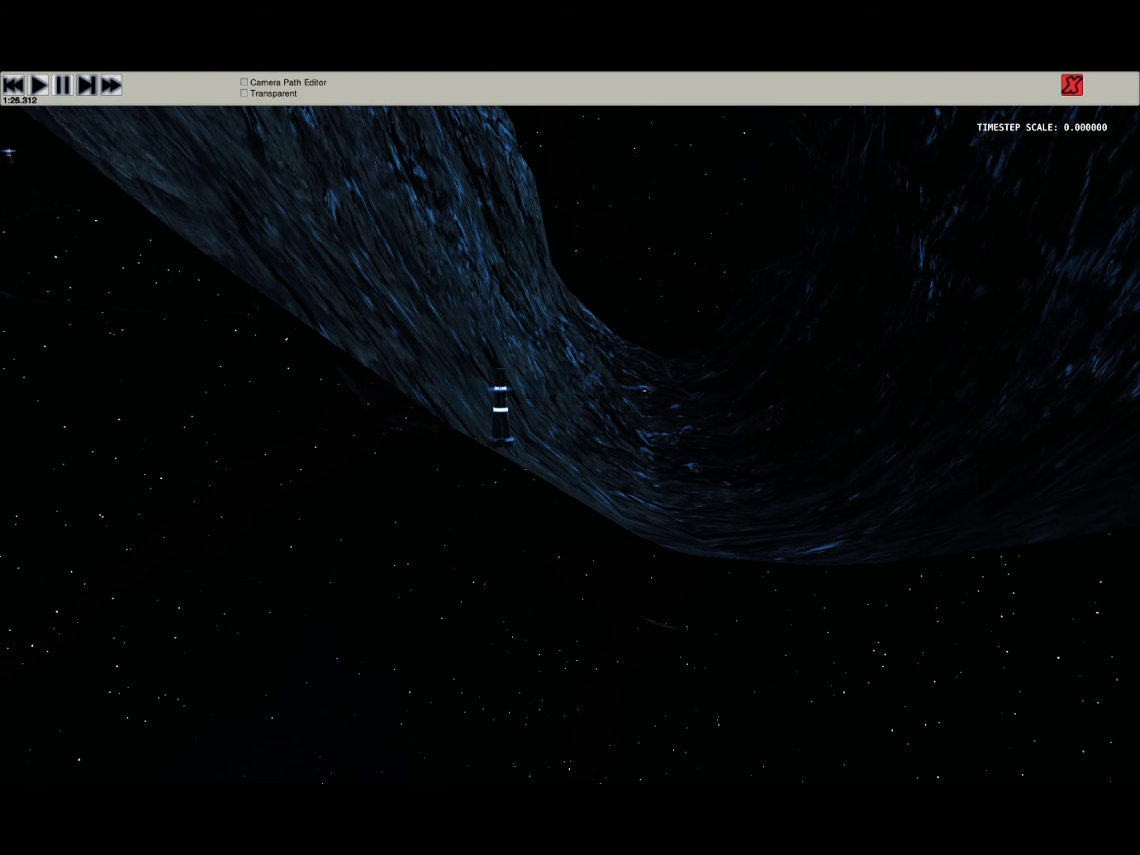